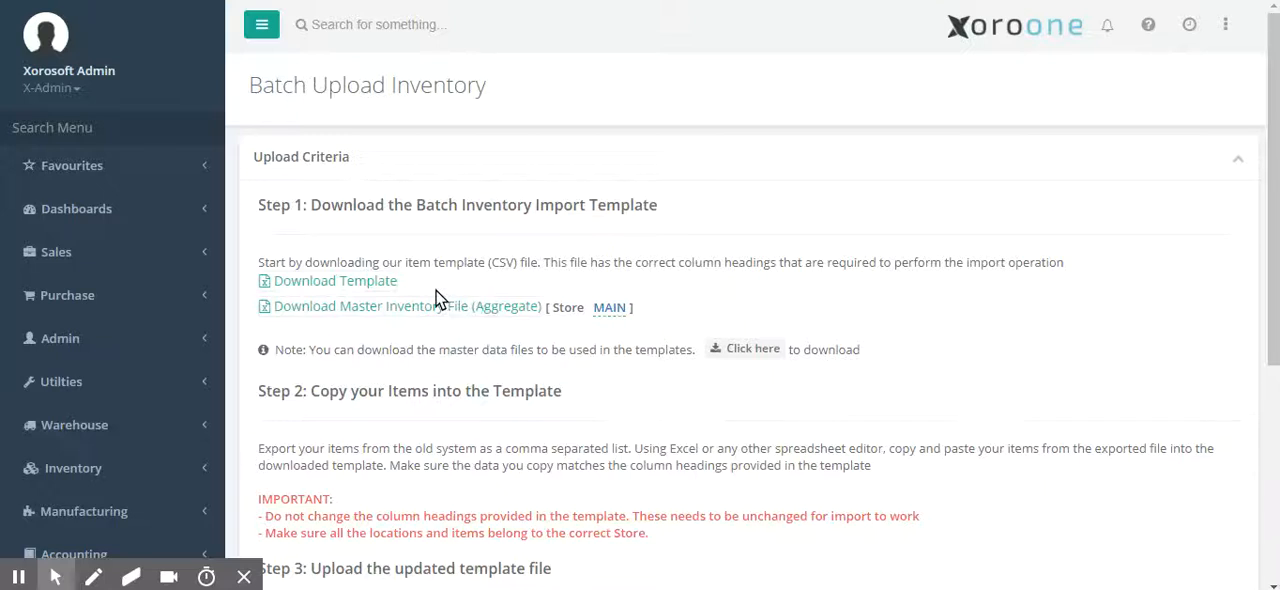
Find the Upload Inventory page by searching the menu for "upload inve" and open it
click(141, 131)
text(up)
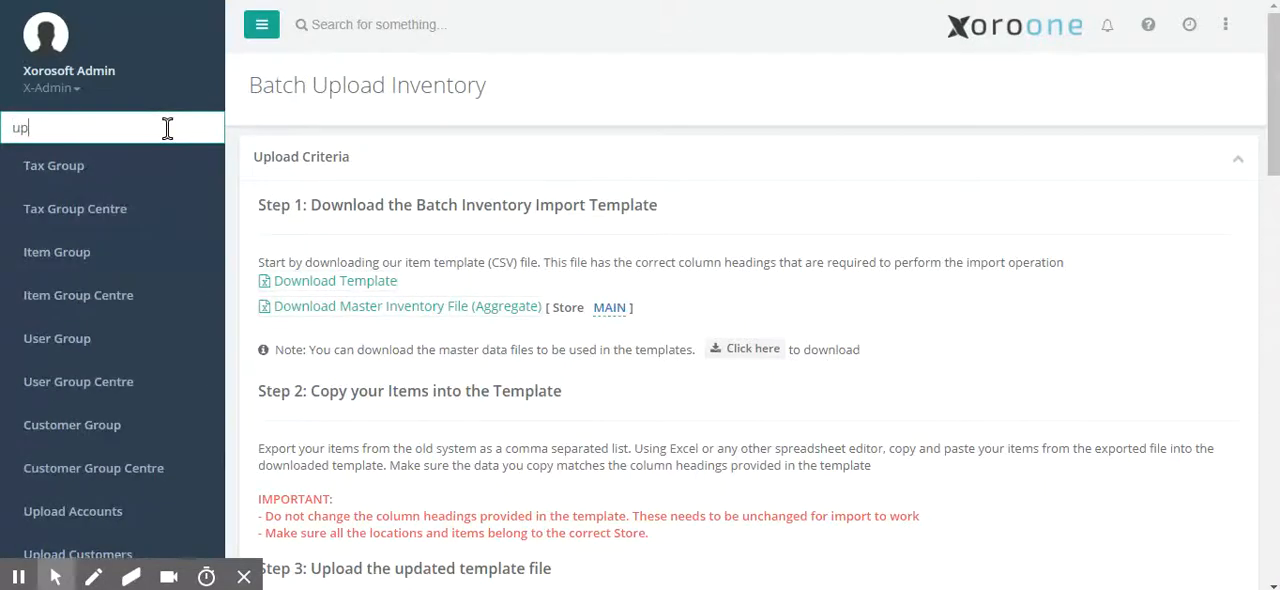
text(load inve)
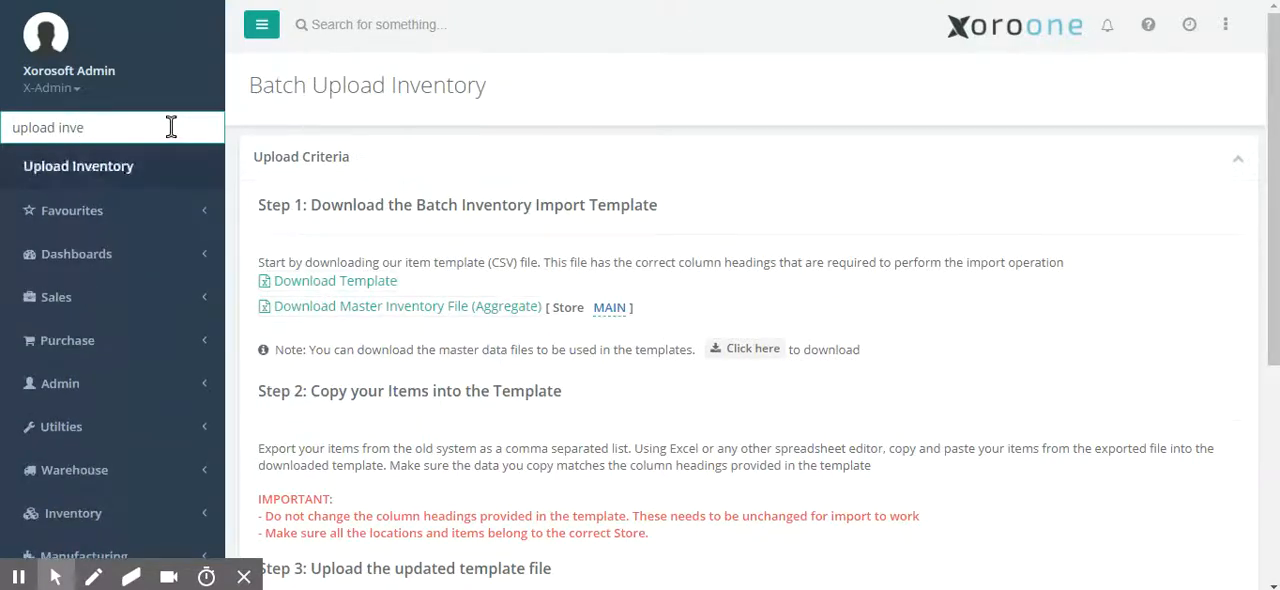
key(Return)
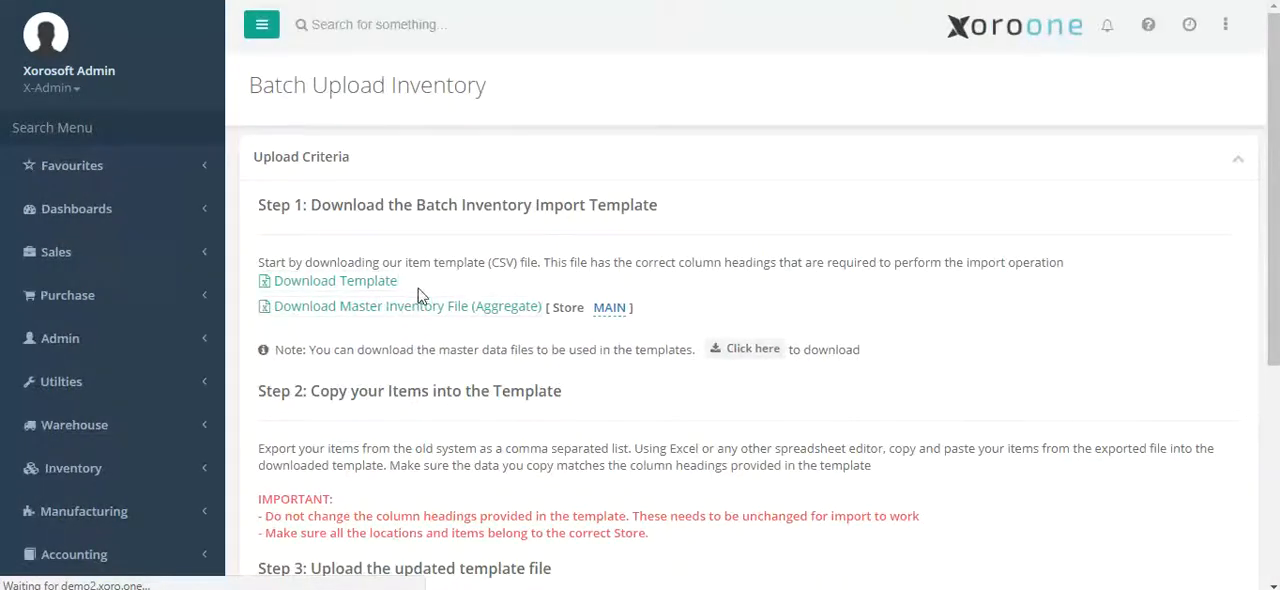
Download the batch inventory import template as InventoryImportTemplate.csv and open it in Excel
drag(1268, 248, 1266, 283)
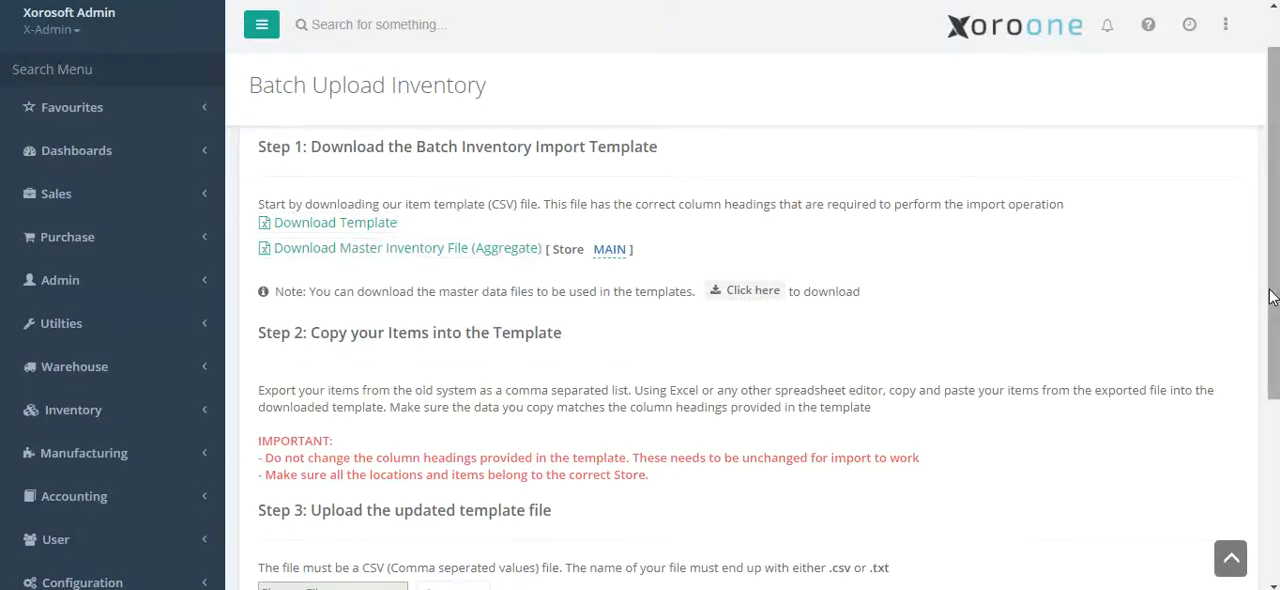
drag(1270, 299, 1140, 309)
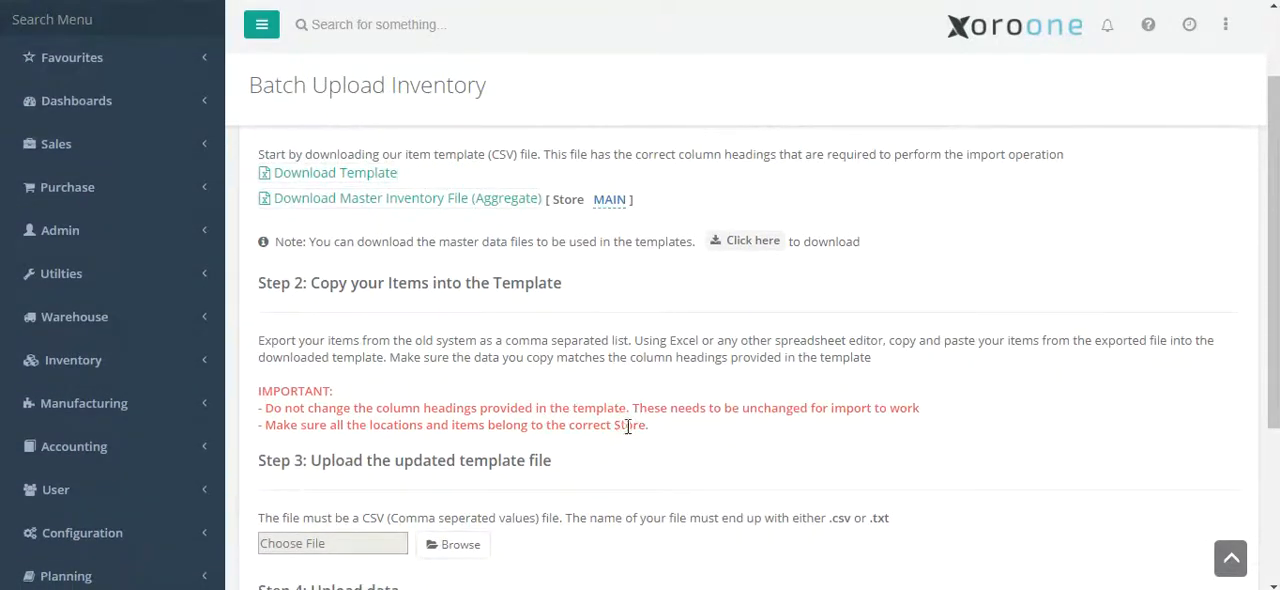
click(366, 172)
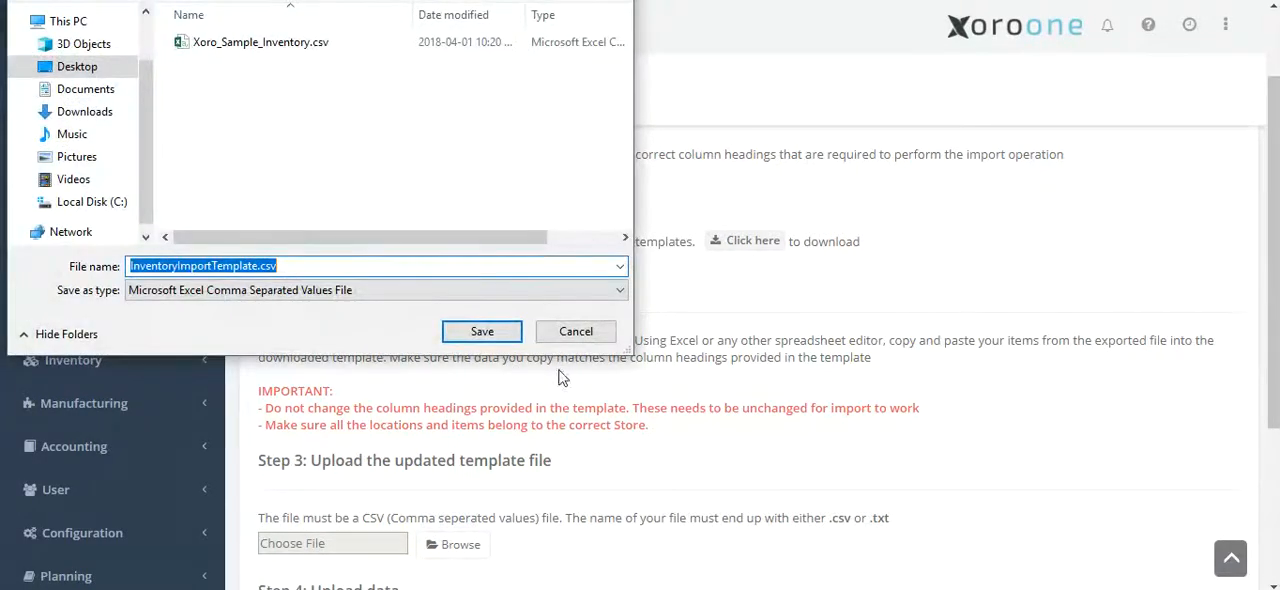
click(486, 334)
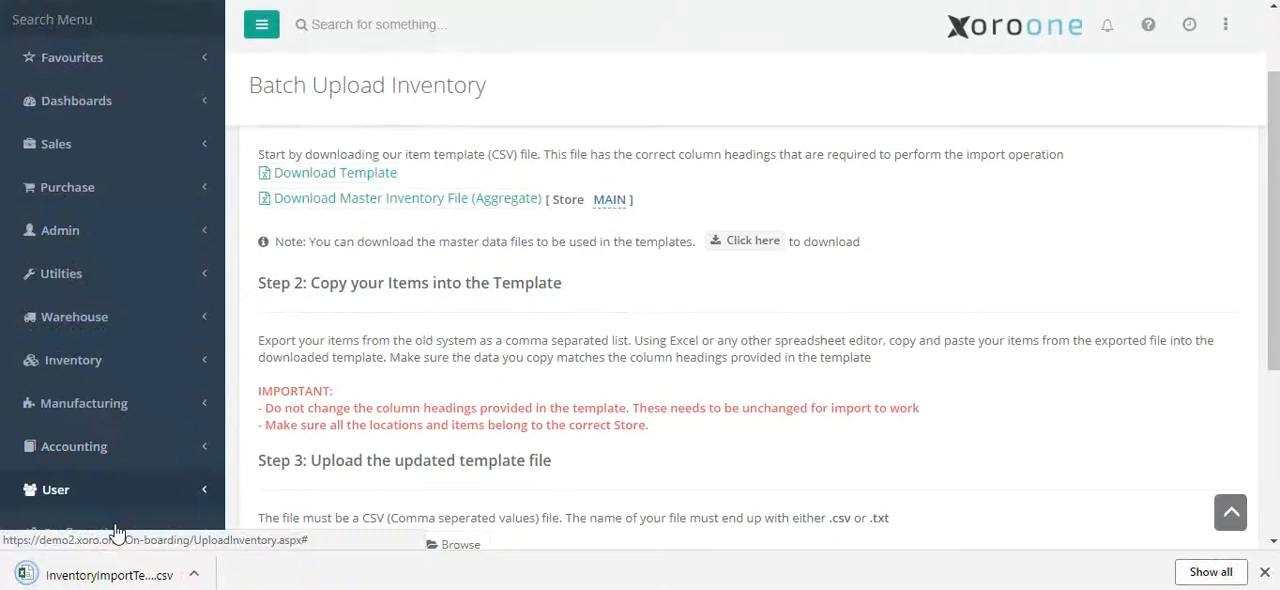
click(100, 575)
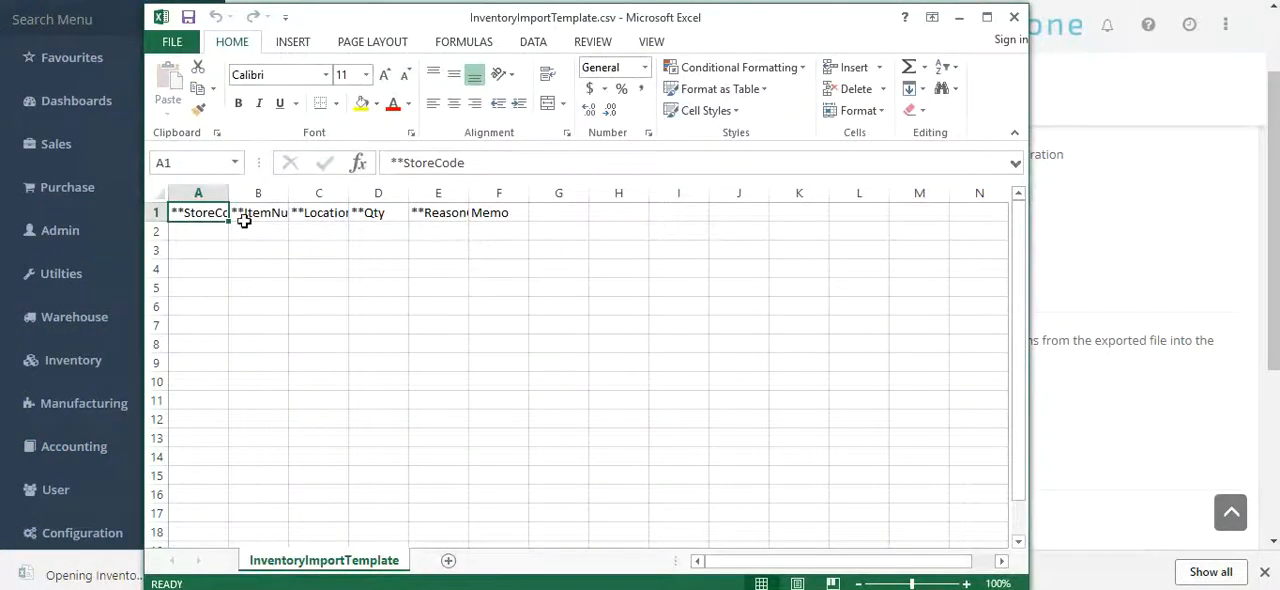
Fit the template's columns to their headings to review the required fields, and close the file without saving
click(160, 192)
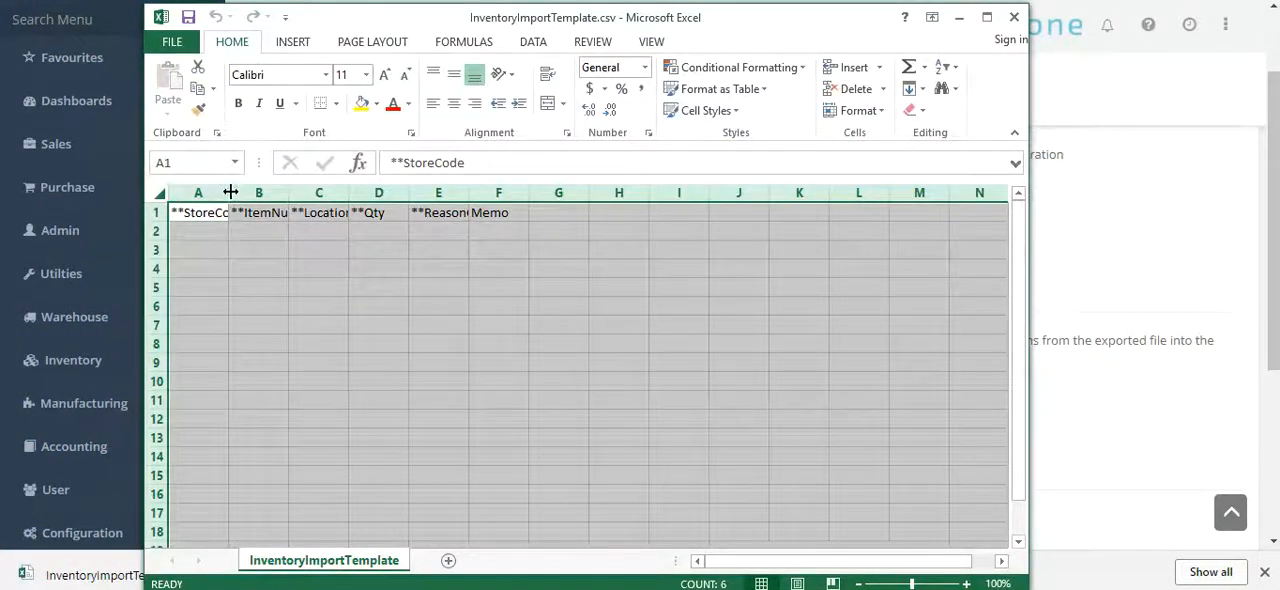
double_click(228, 192)
click(227, 232)
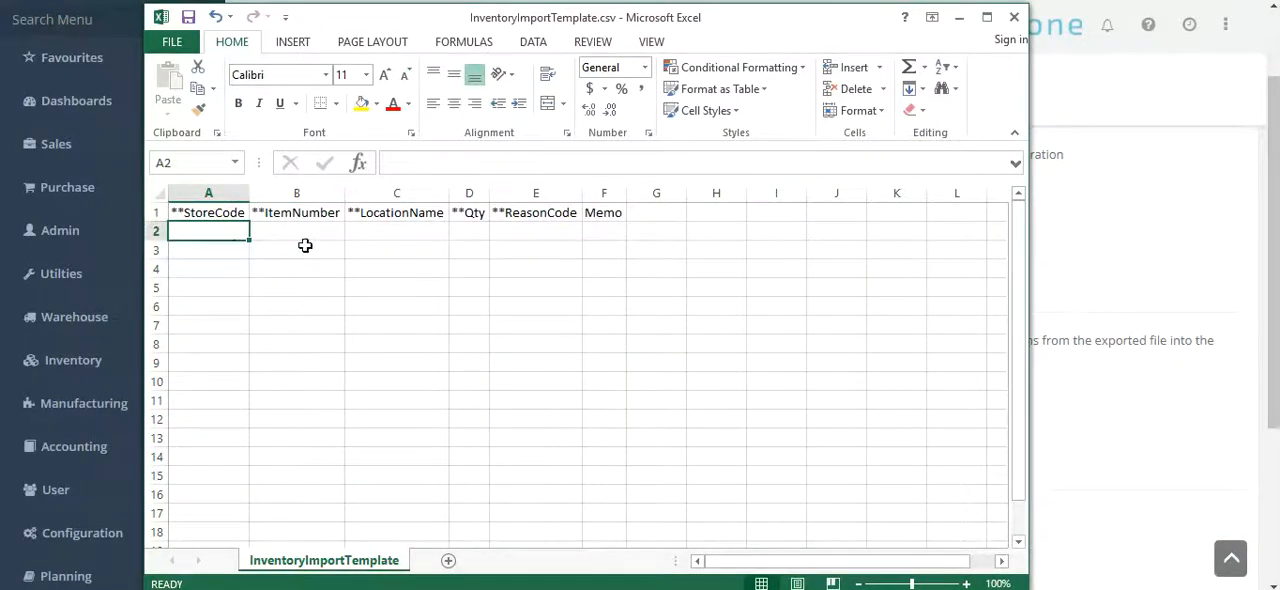
click(309, 231)
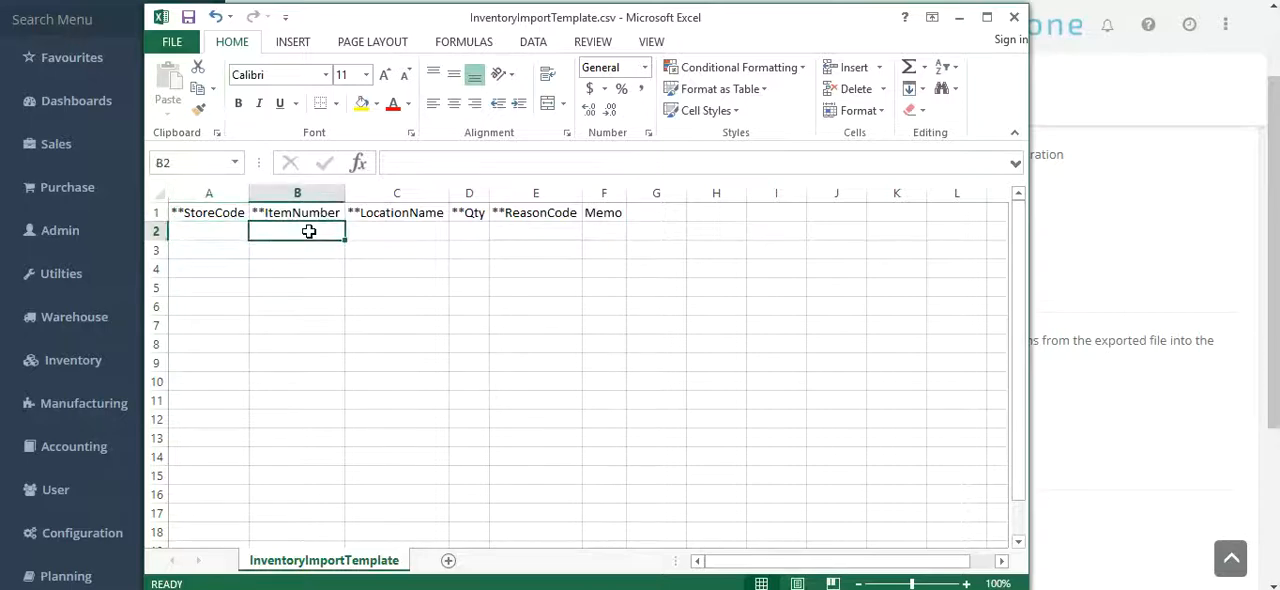
click(473, 230)
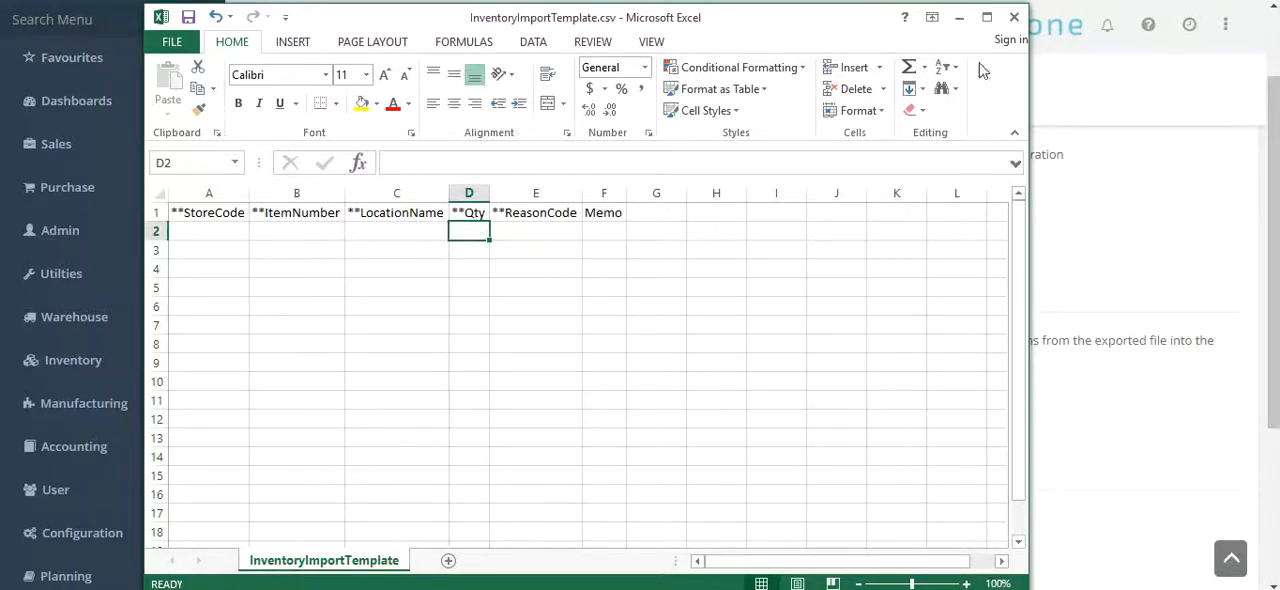
click(1014, 17)
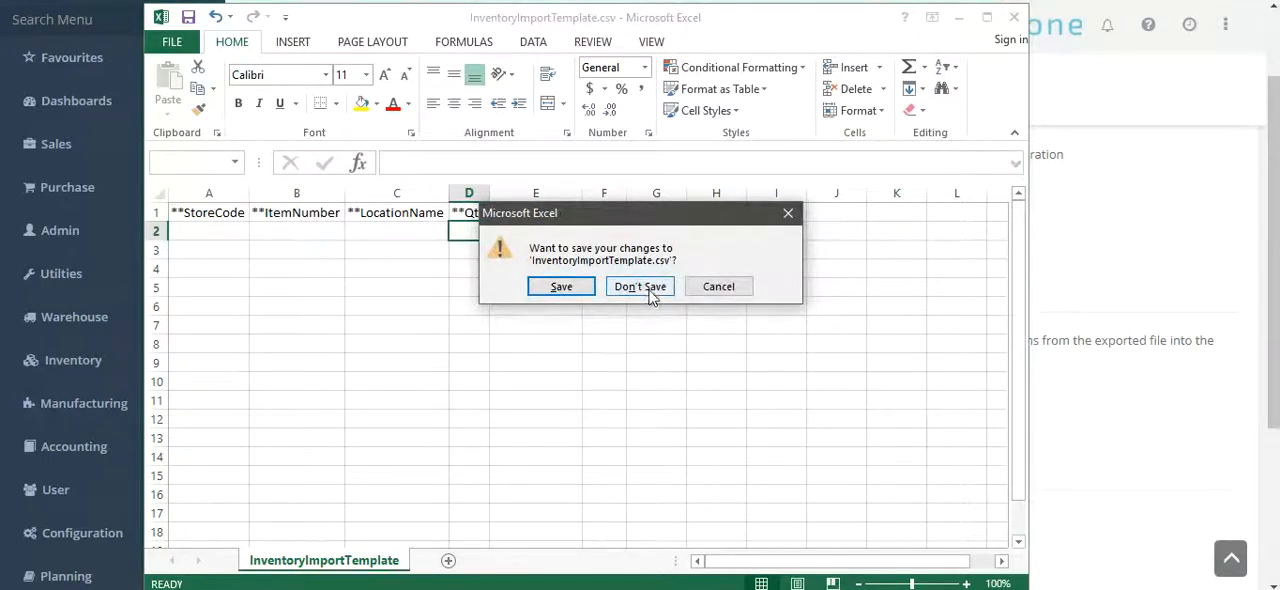
click(648, 289)
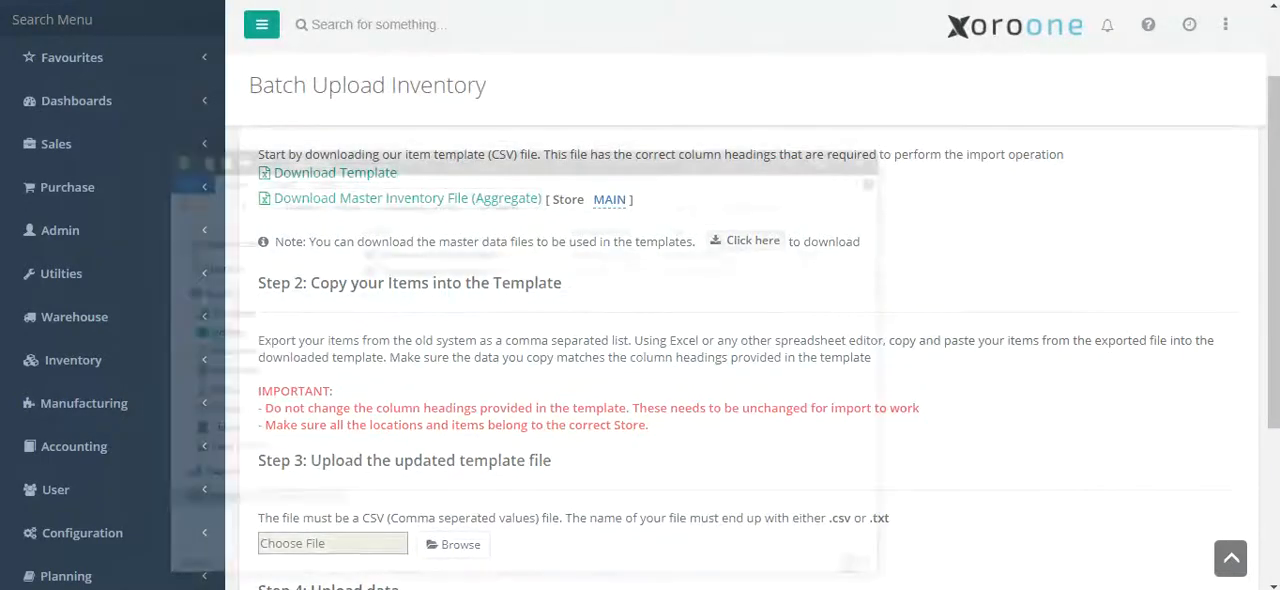
Open Xoro_Sample_Inventory.csv from the templates folder and fit all columns to their contents
click(514, 186)
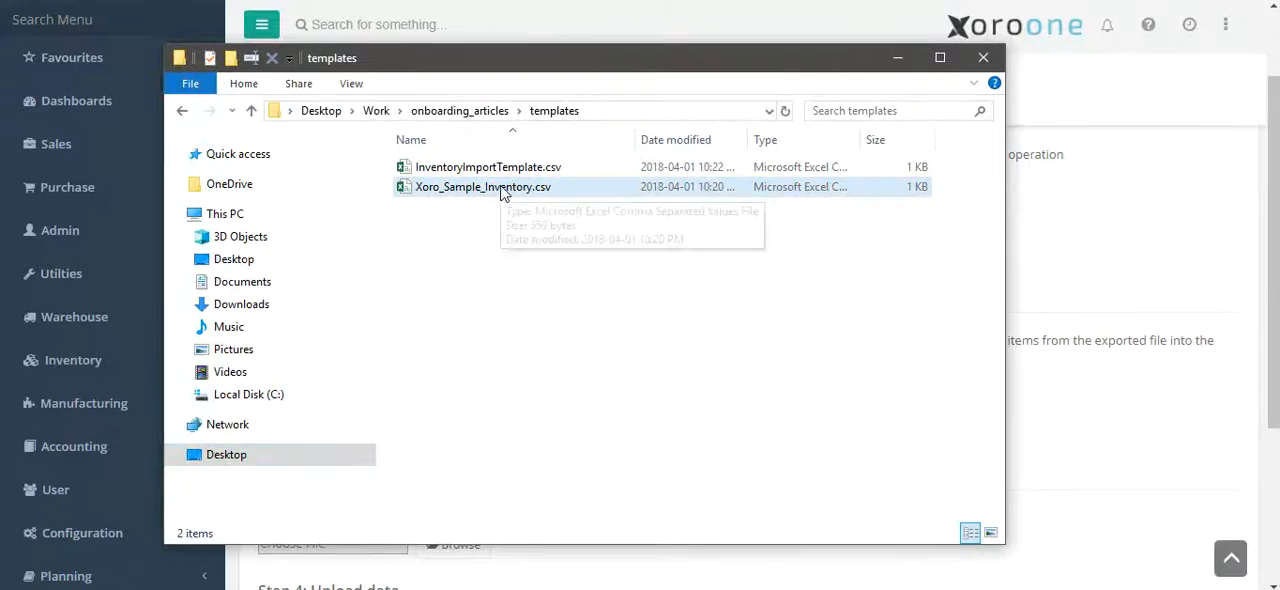
double_click(514, 186)
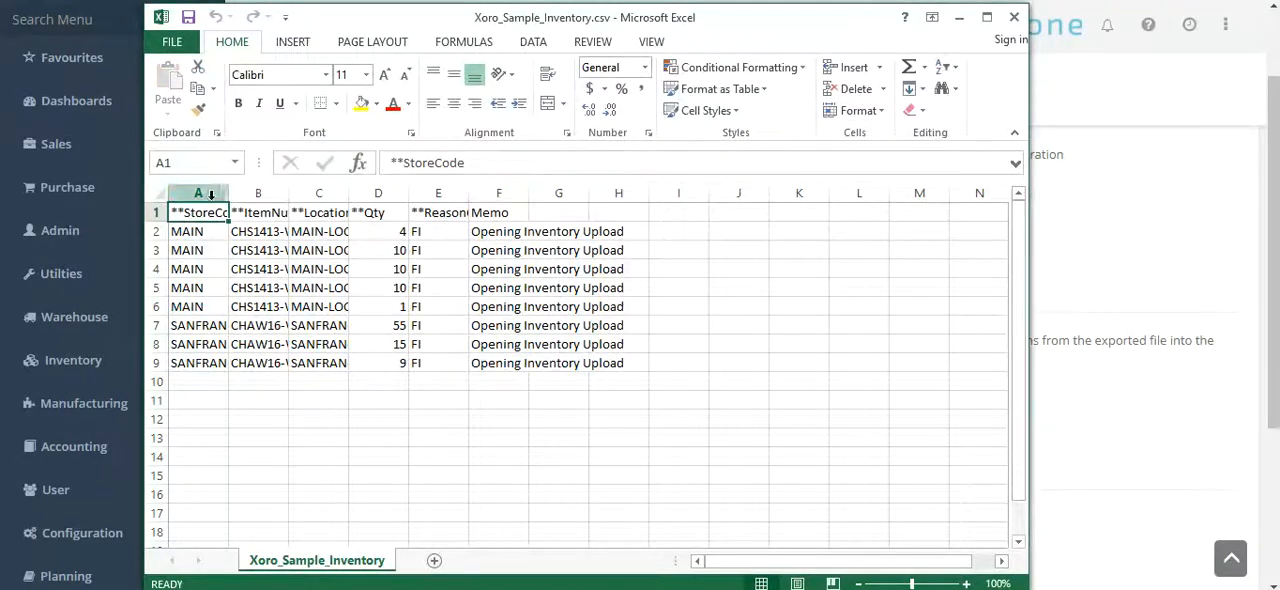
click(162, 192)
double_click(230, 193)
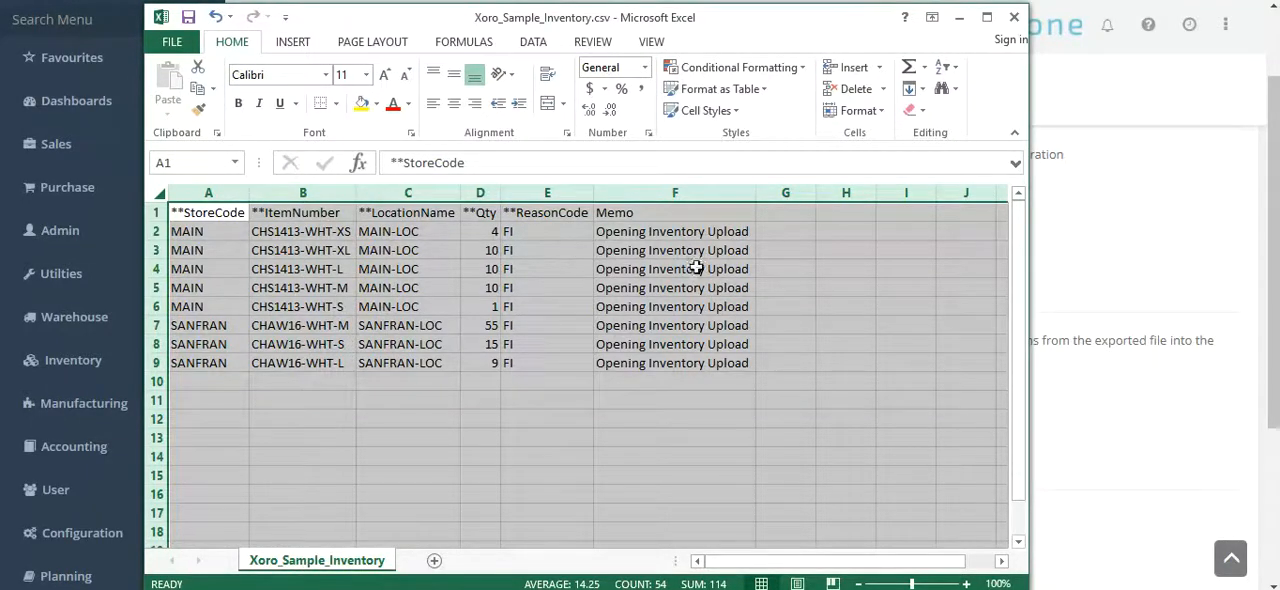
Back on the Batch Upload Inventory page, choose Xoro_Sample_Inventory.csv as the upload file and verify it
click(1062, 246)
drag(1270, 268, 1252, 351)
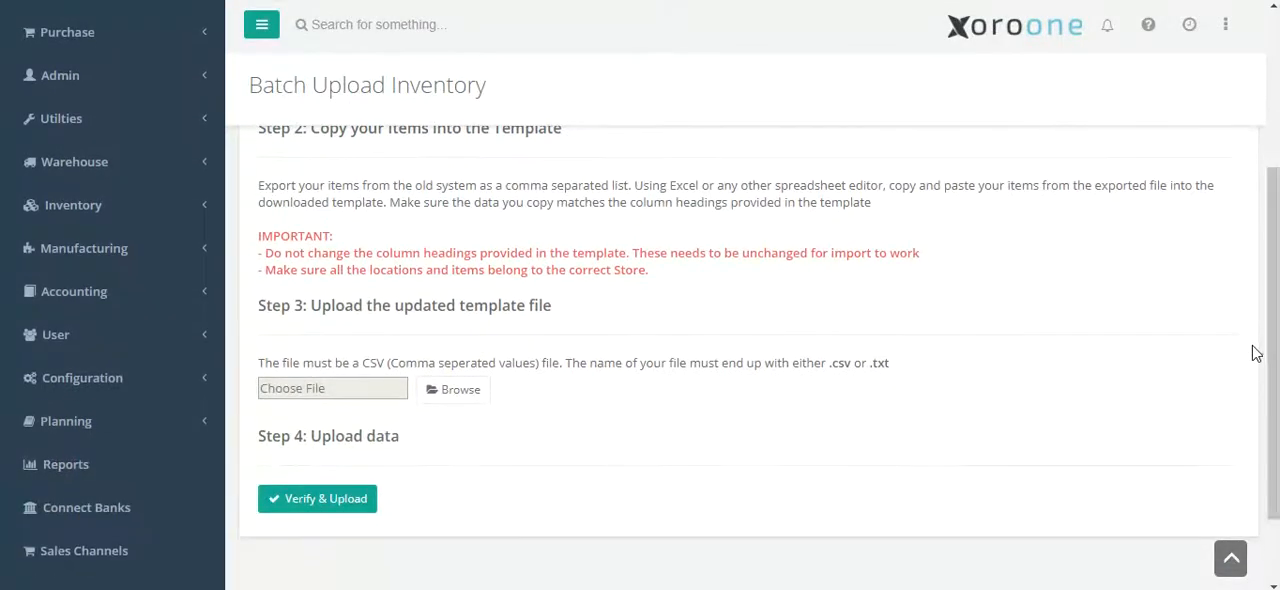
click(462, 389)
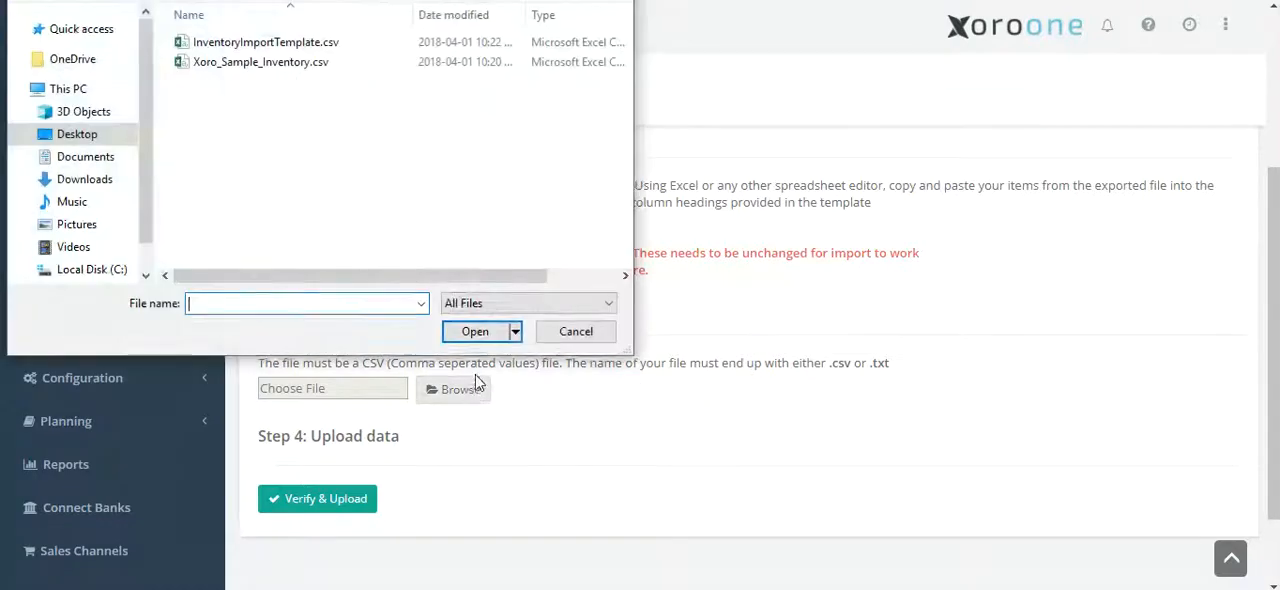
double_click(285, 62)
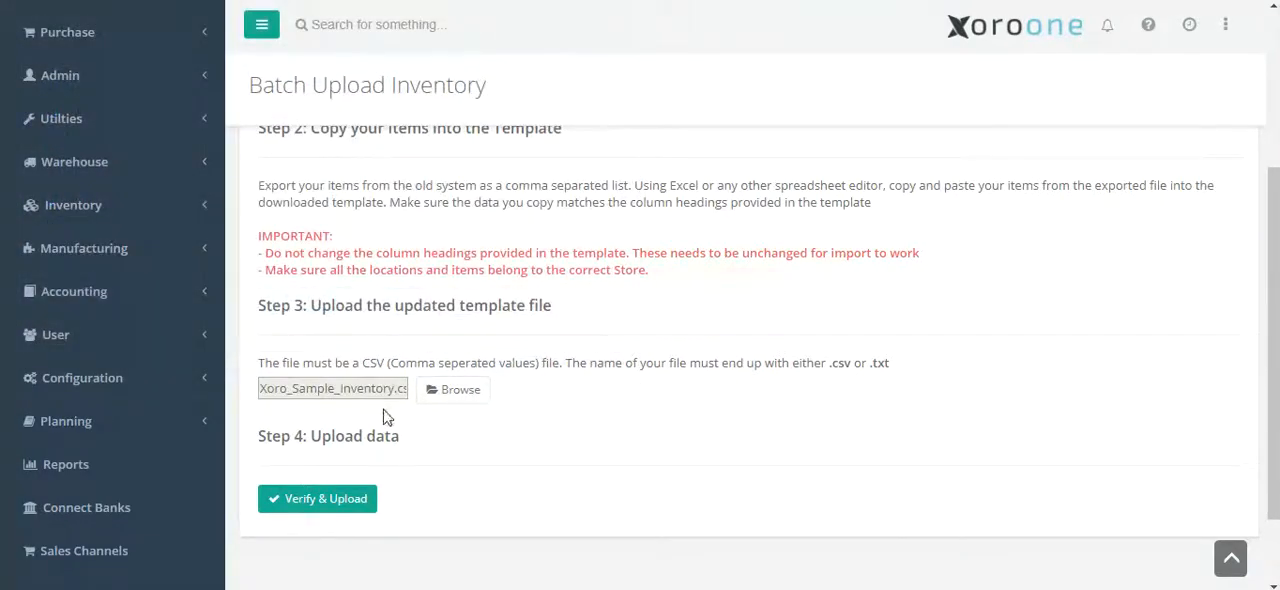
click(328, 500)
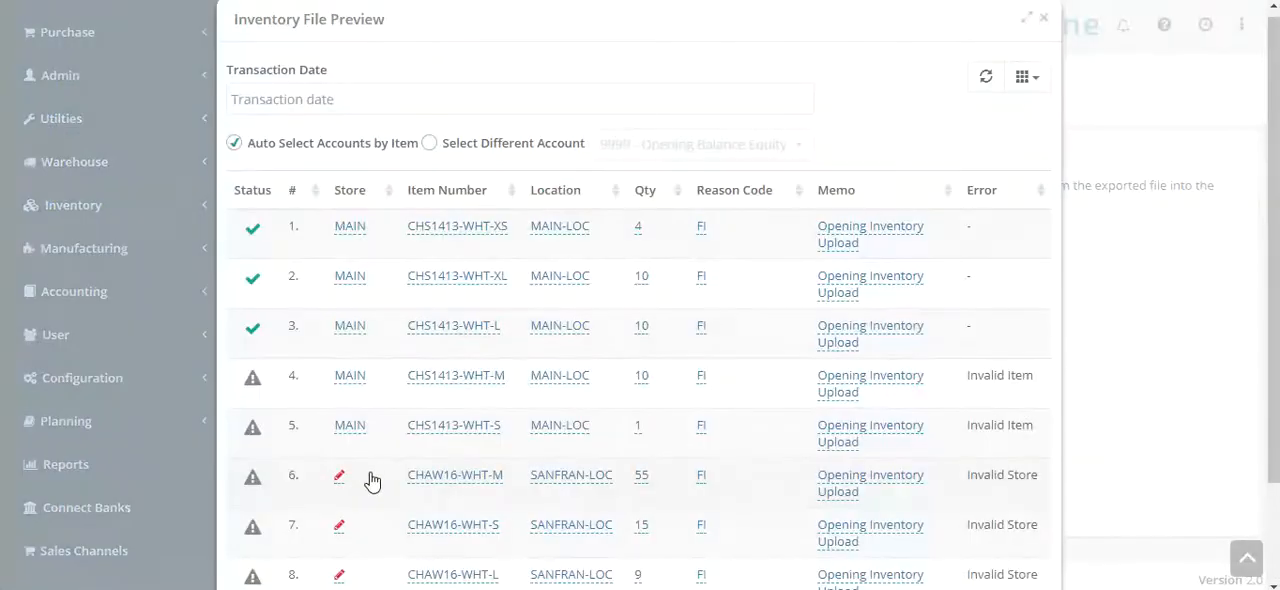
Set the store to SF01 for rows 6 and 7 of the inventory file preview
scroll(363, 429, down, 3)
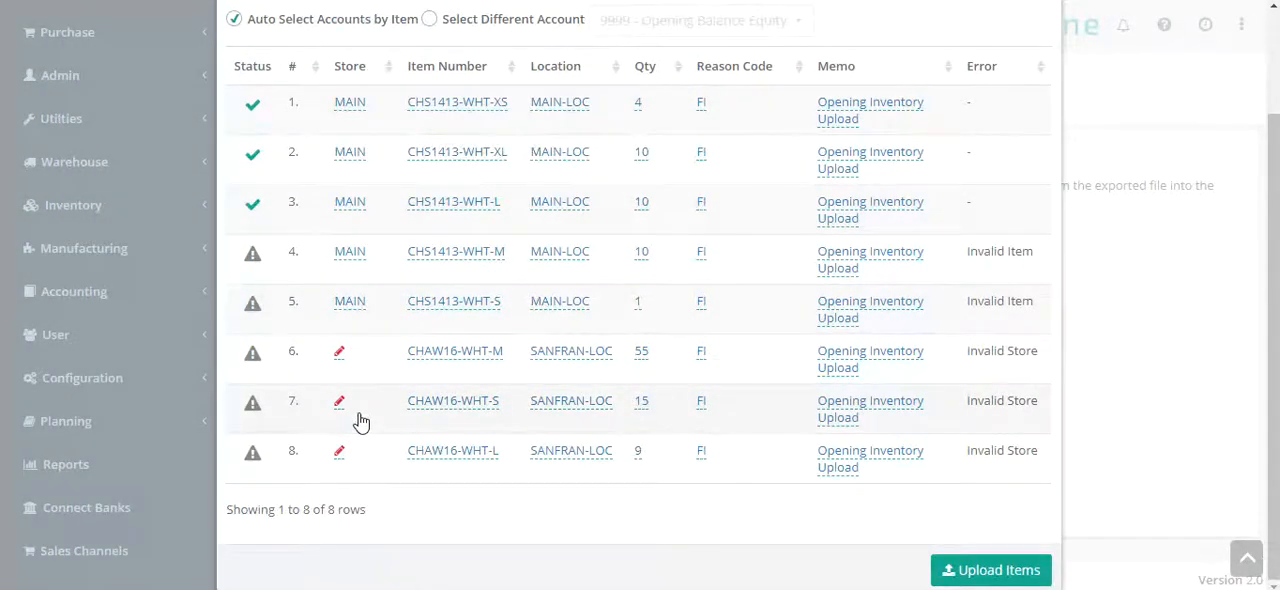
click(339, 352)
click(330, 313)
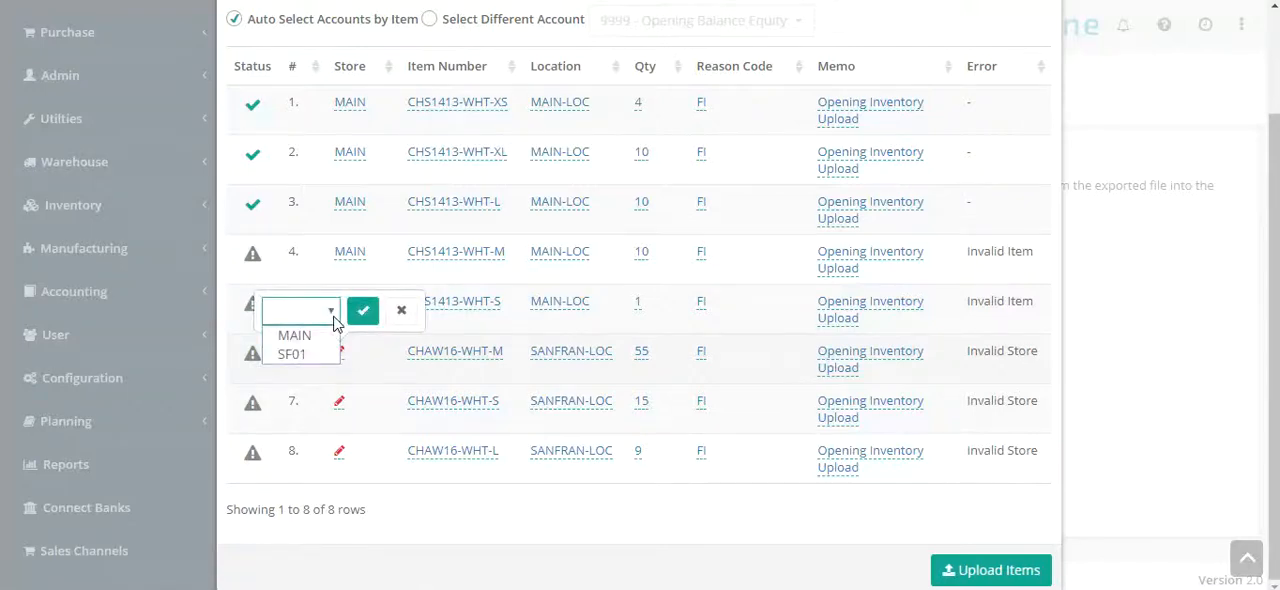
click(334, 350)
click(362, 313)
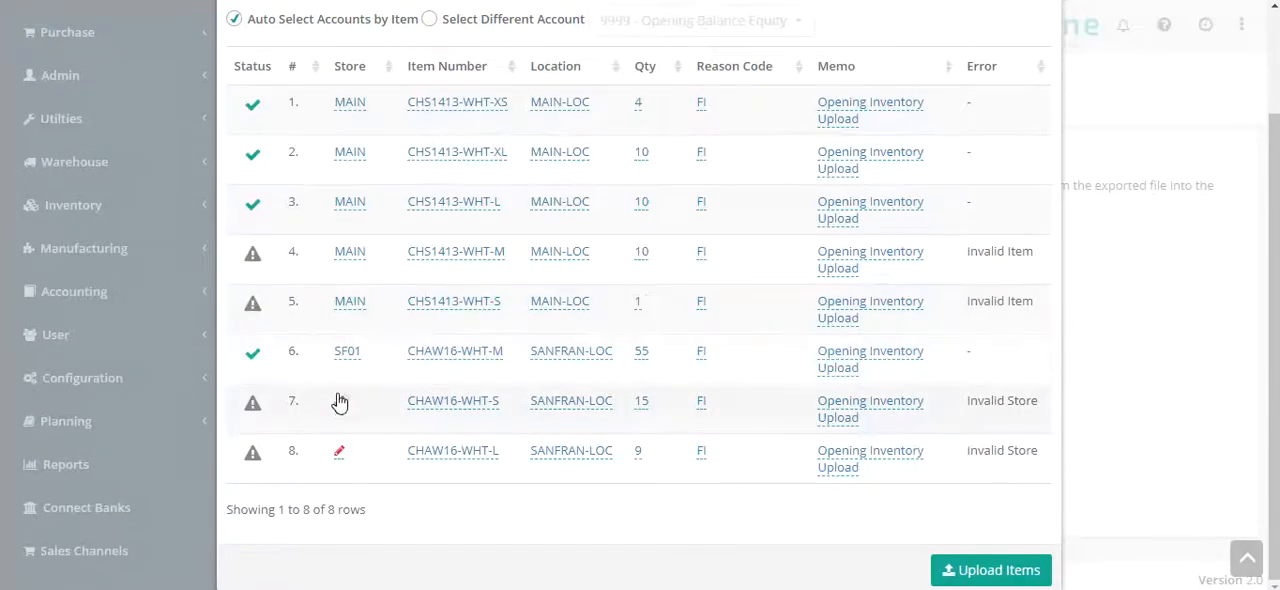
click(339, 401)
click(331, 360)
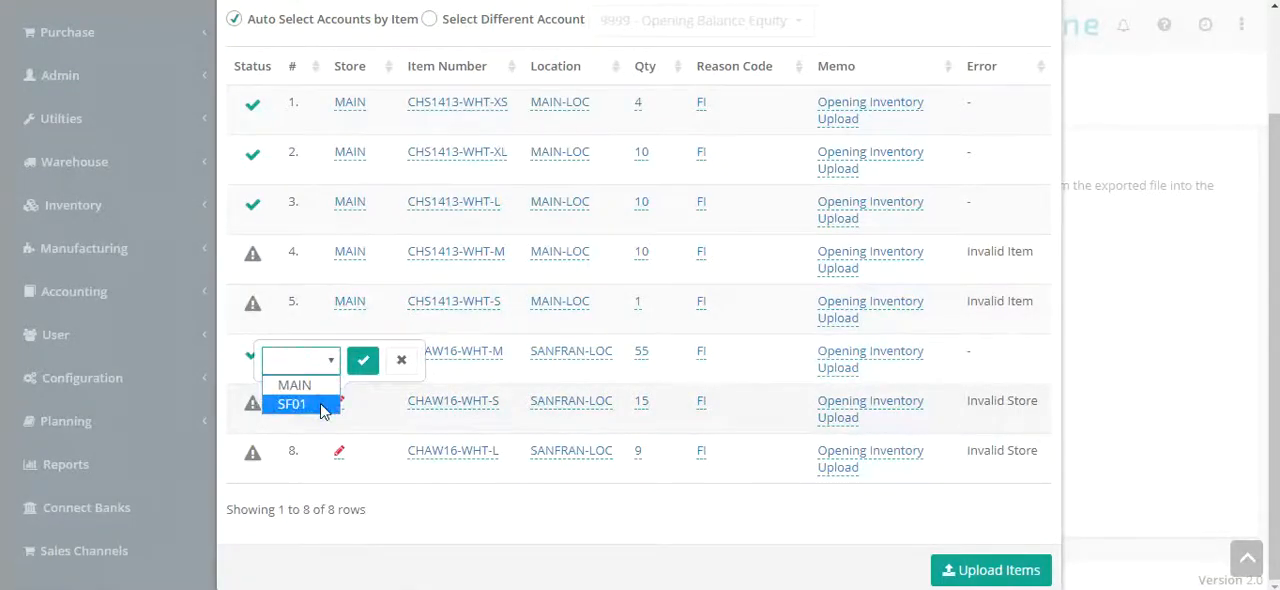
click(330, 404)
click(362, 362)
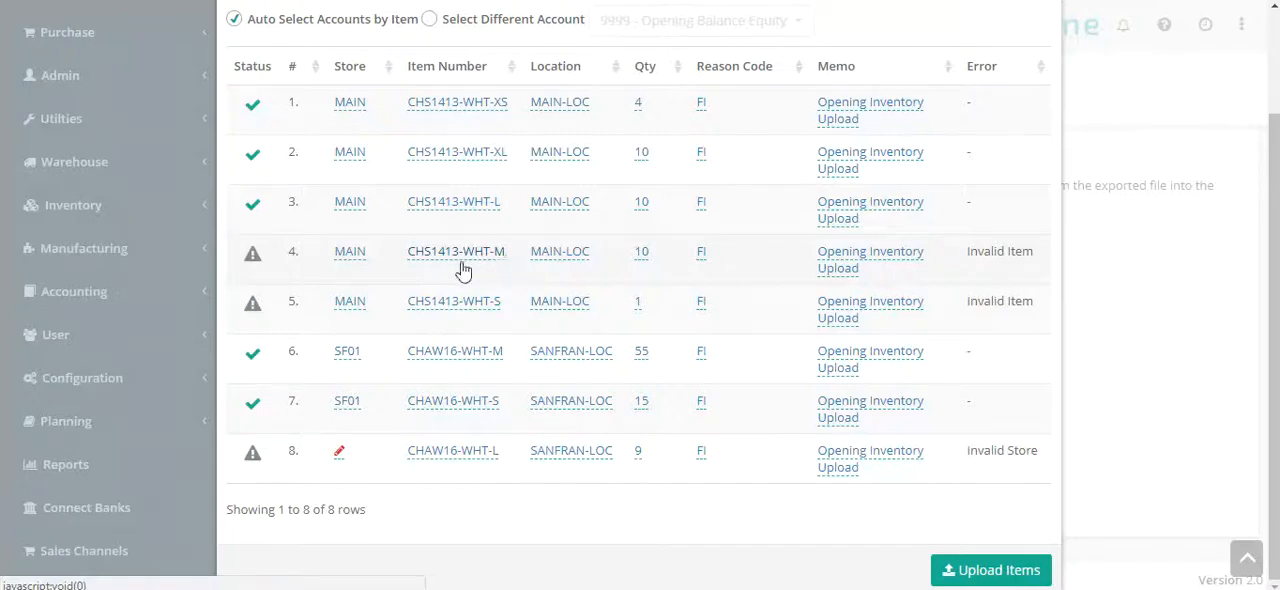
Switch to Xoro_Sample_Inventory.csv in Excel and delete the rows for items CHS1413-WHT-M and CHS1413-WHT-S
mouse_move(253, 589)
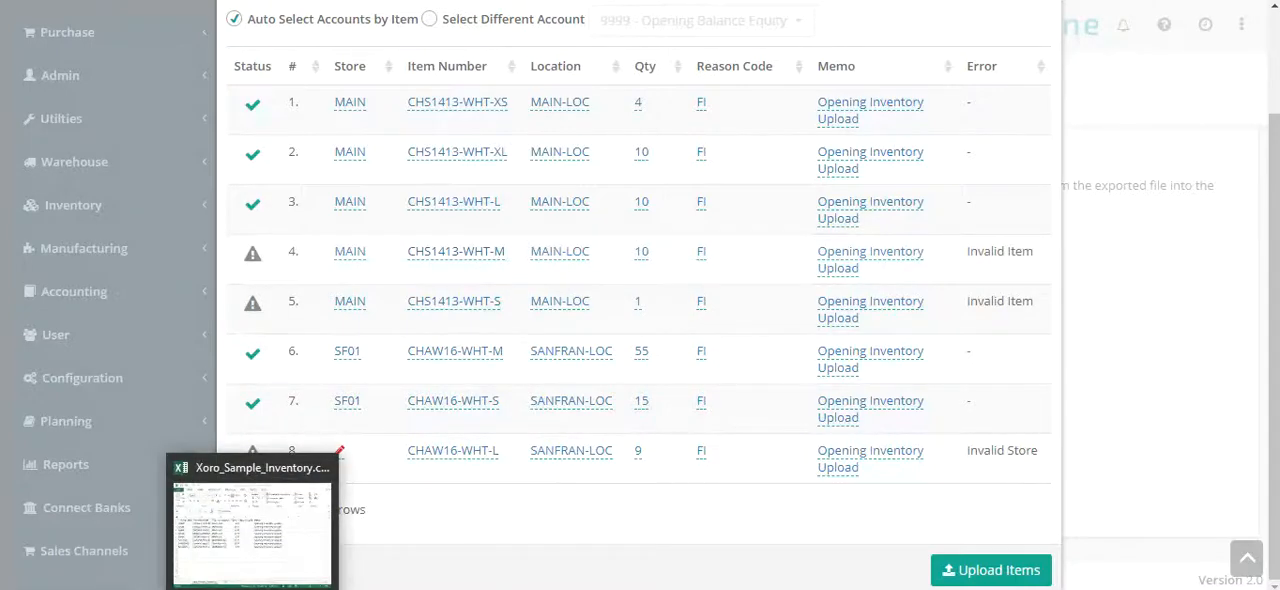
click(253, 530)
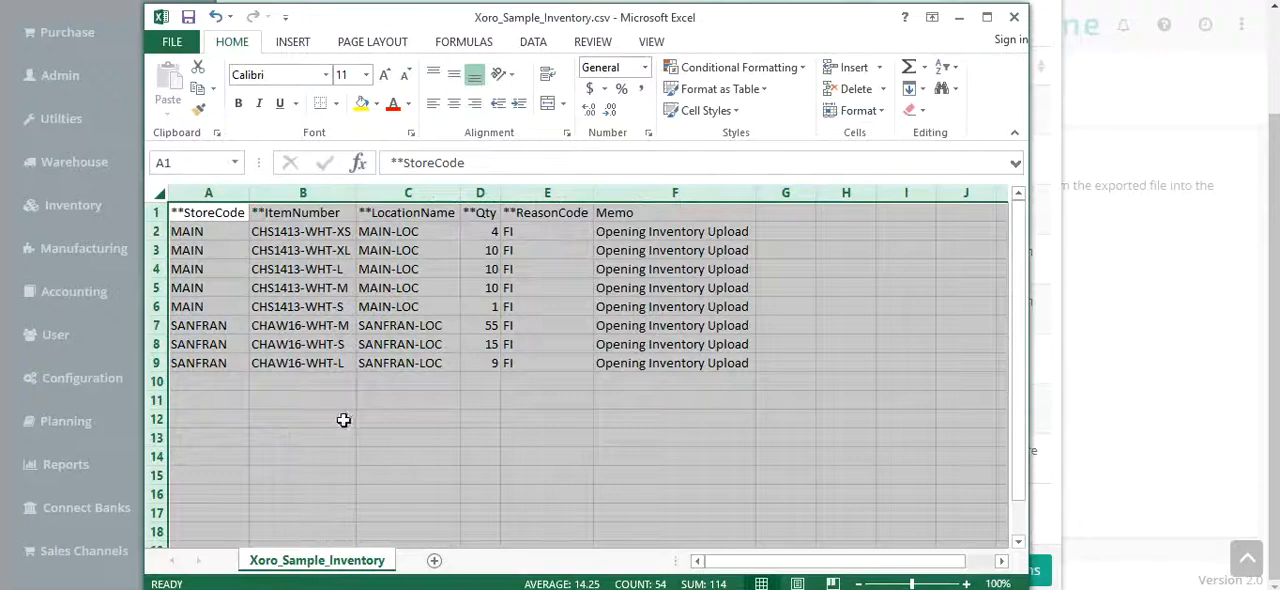
click(339, 271)
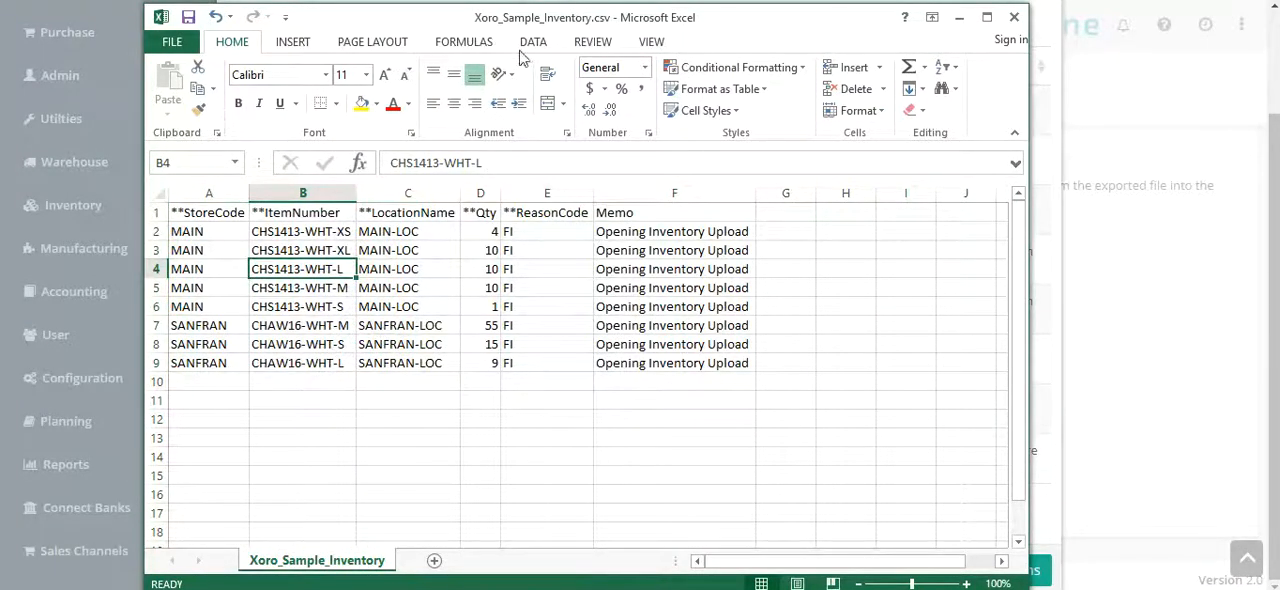
drag(518, 33, 627, 100)
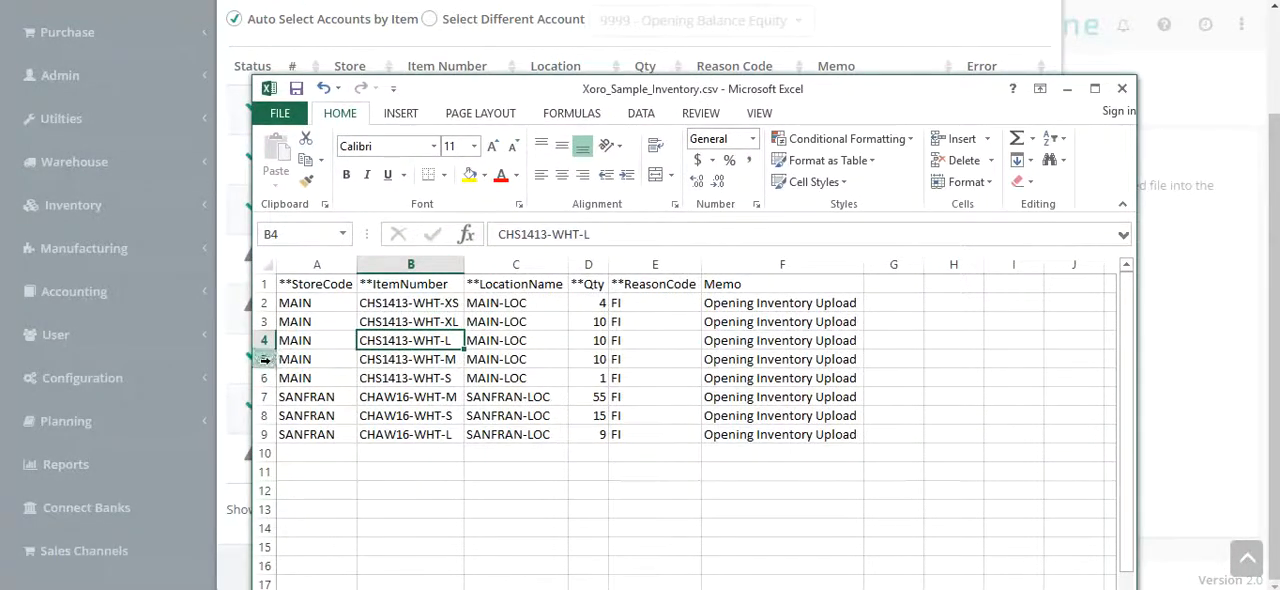
drag(265, 359, 267, 378)
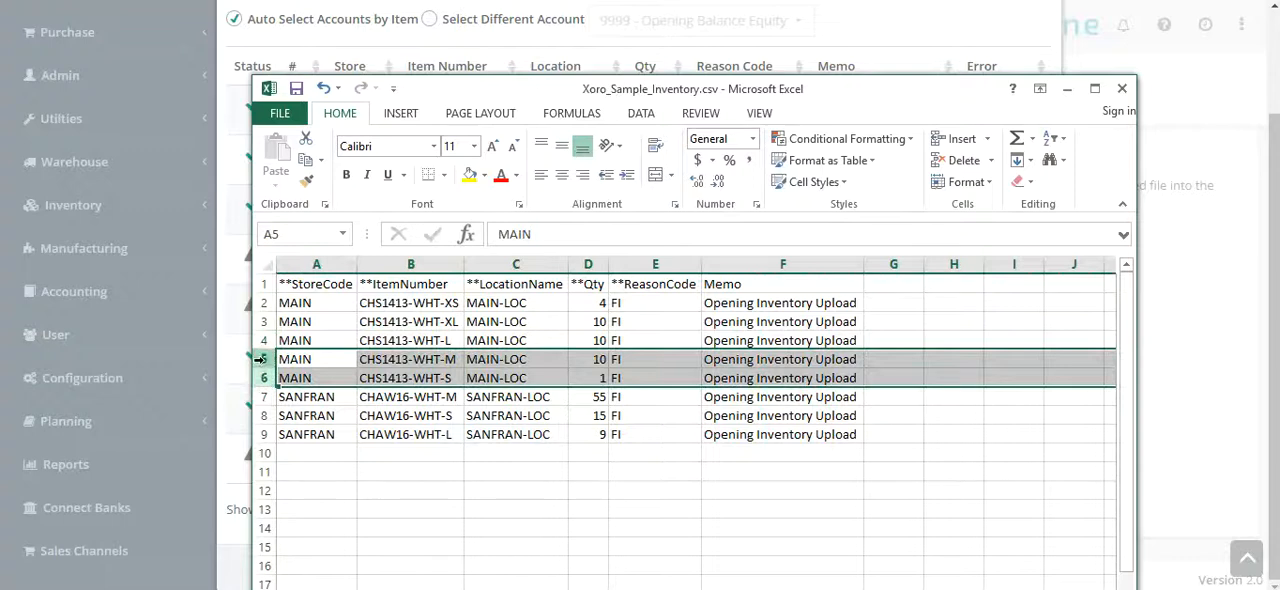
right_click(265, 368)
click(335, 233)
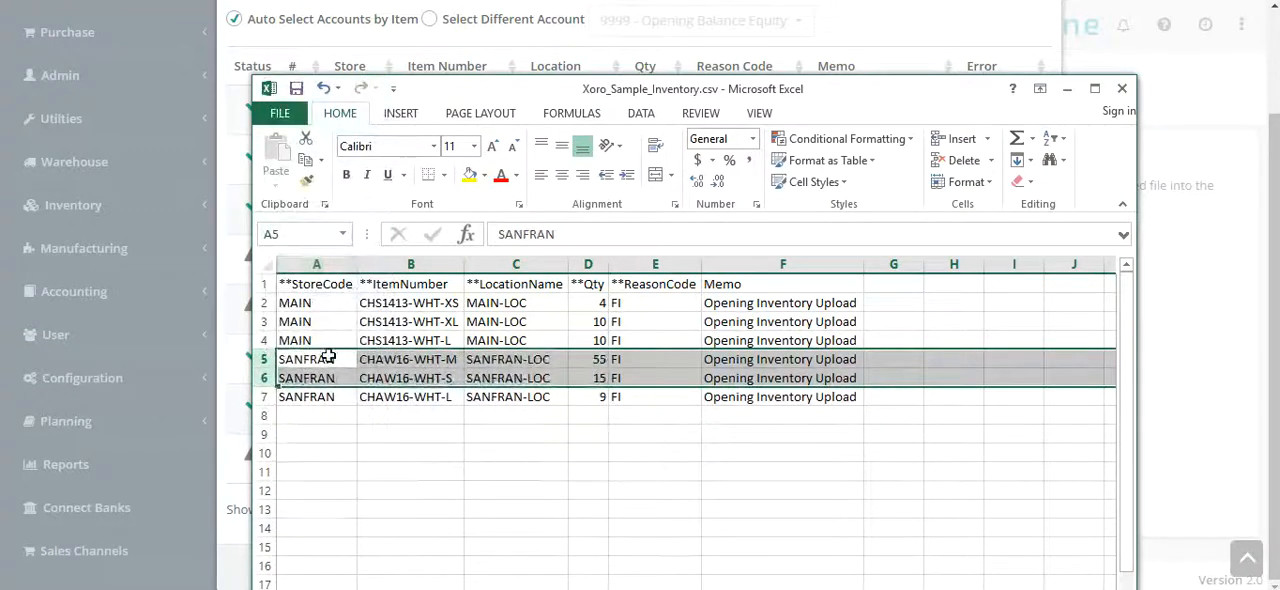
Set the StoreCode to SF01 for the three CHAW16-WHT rows in A5:A7 and save the file, keeping the CSV format
click(322, 360)
text(SF)
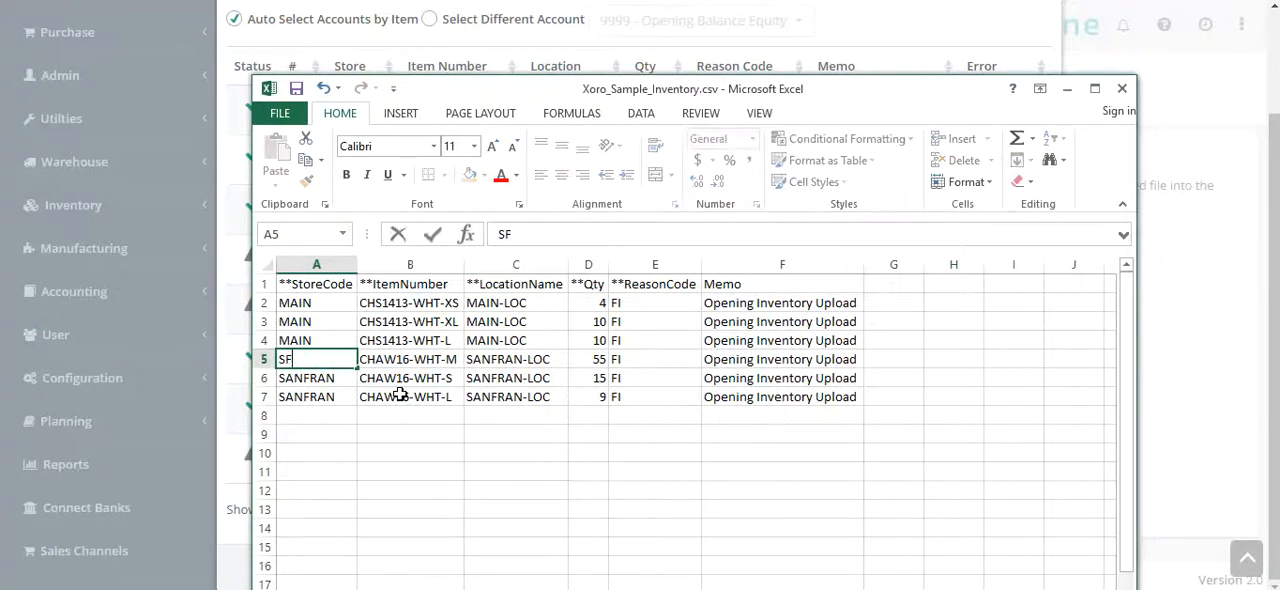
text(01)
key(Return)
key(Up)
key(ctrl+c)
key(Down)
key(shift+Down)
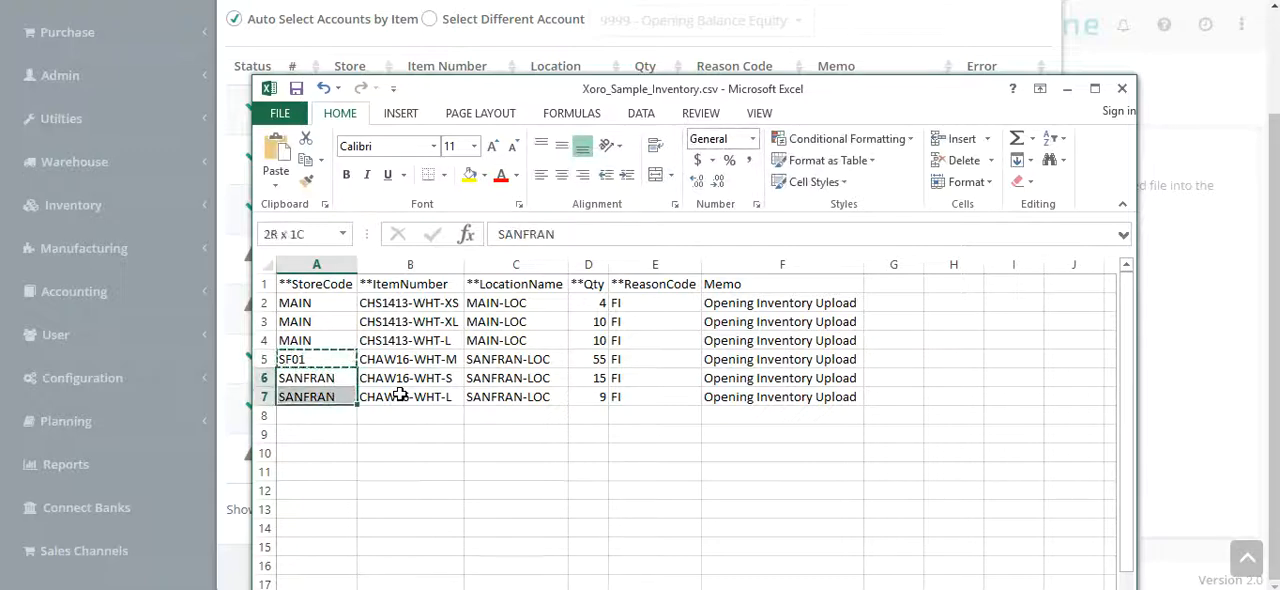
key(ctrl+v)
key(ctrl+s)
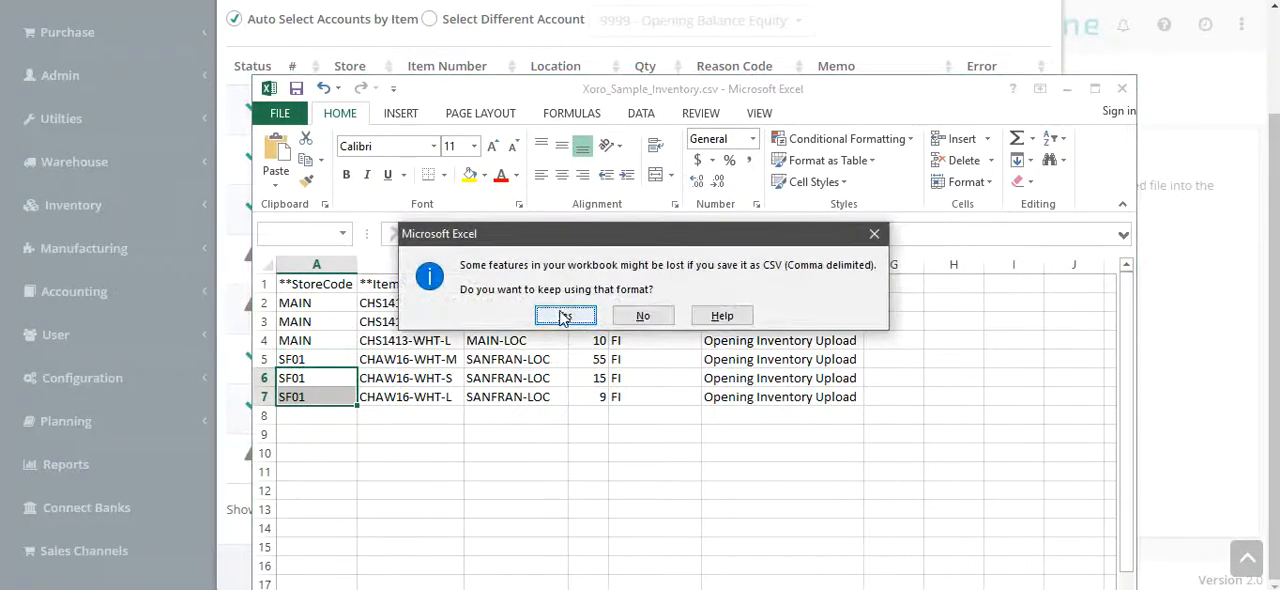
click(563, 317)
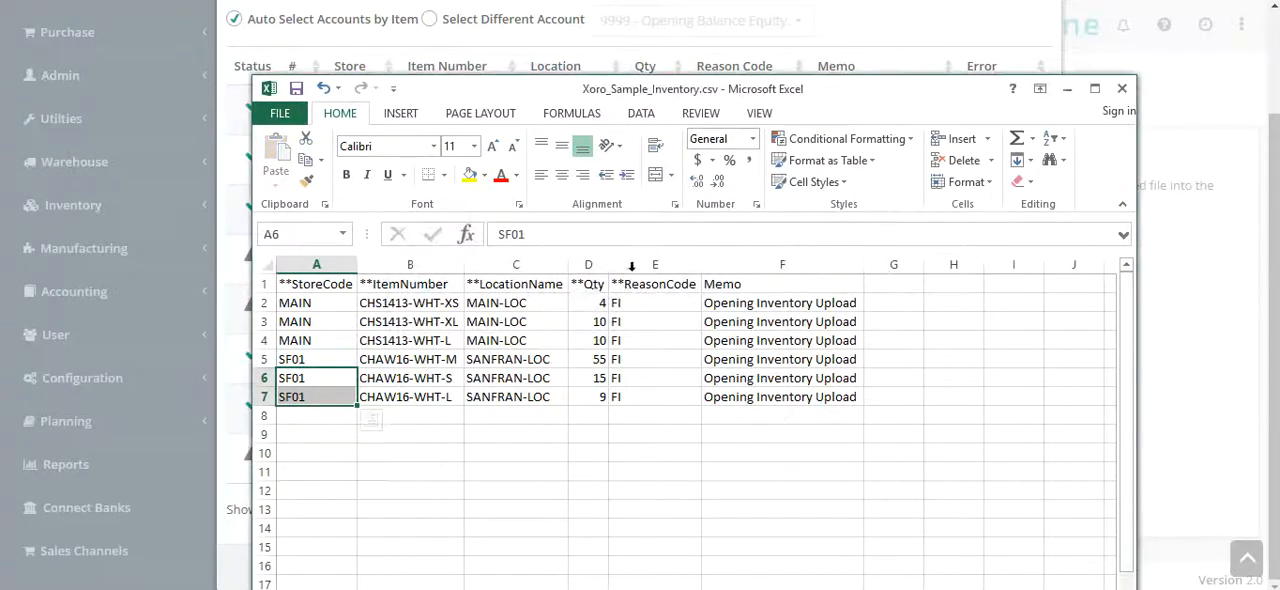
Switch back to Xoro One, close the outdated inventory file preview and verify the updated Xoro_Sample_Inventory.csv again
click(1063, 90)
scroll(1020, 60, up, 3)
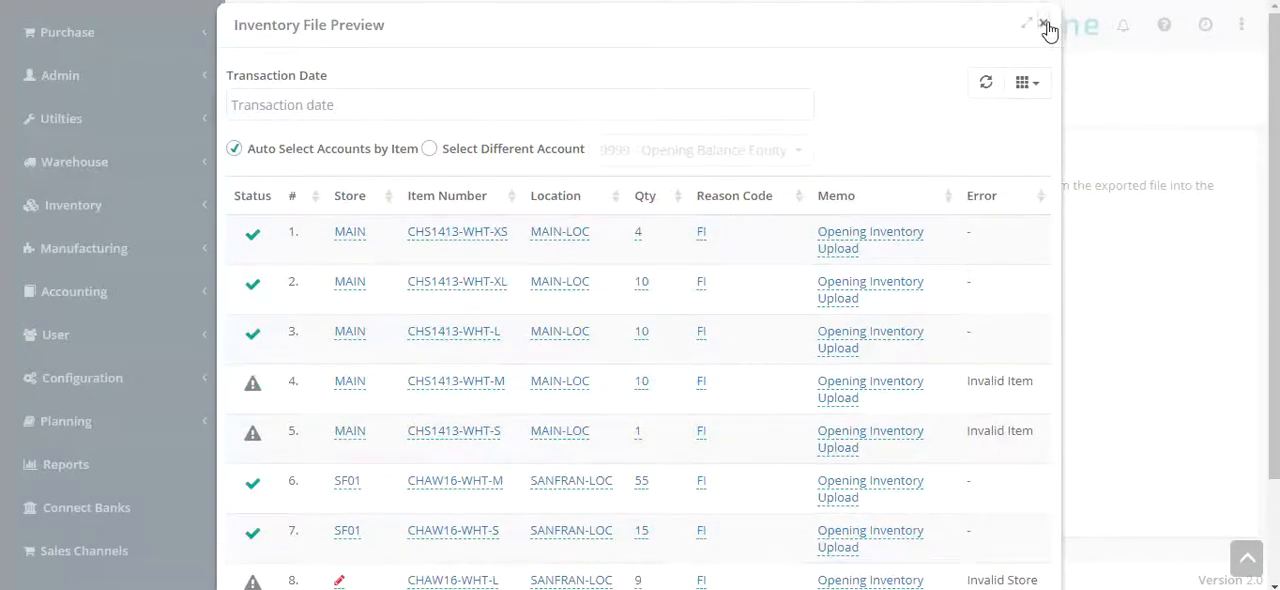
click(1049, 32)
click(338, 500)
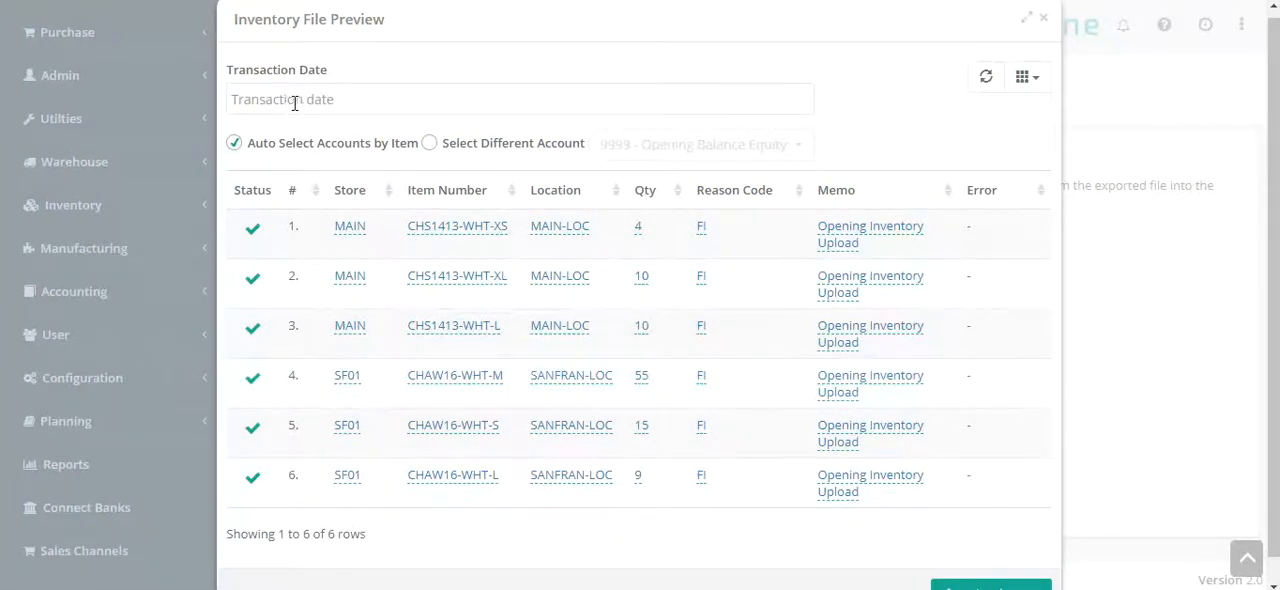
Review the rows in the inventory file preview and set the transaction date to 01/01/2018
scroll(295, 104, up, 1)
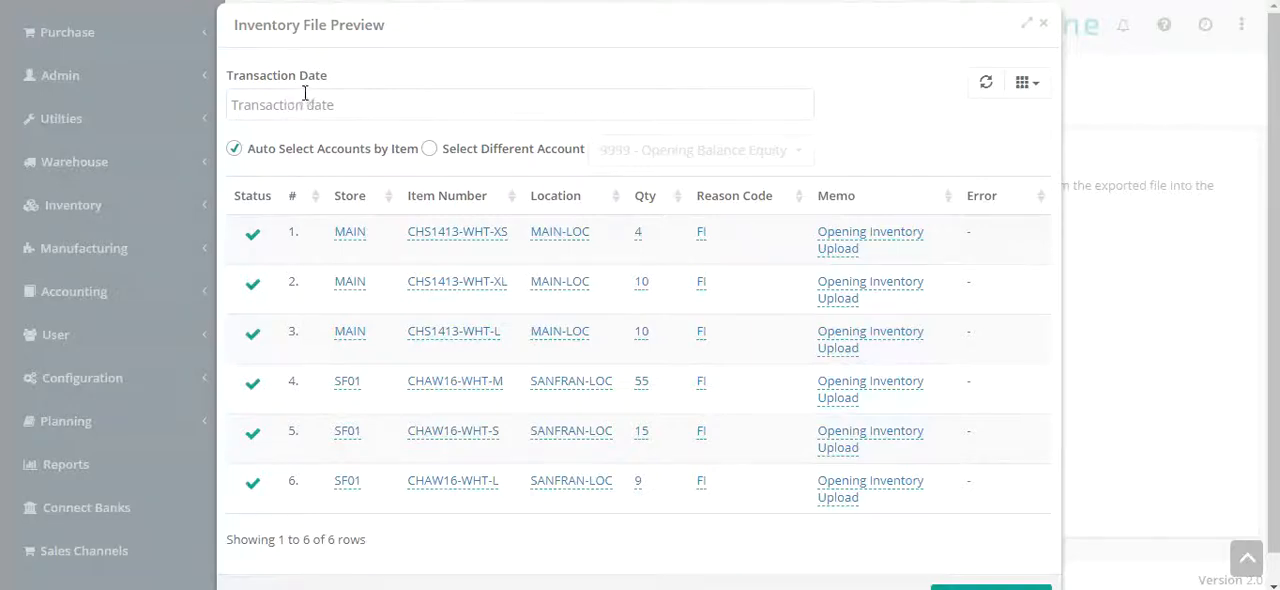
scroll(851, 533, down, 1)
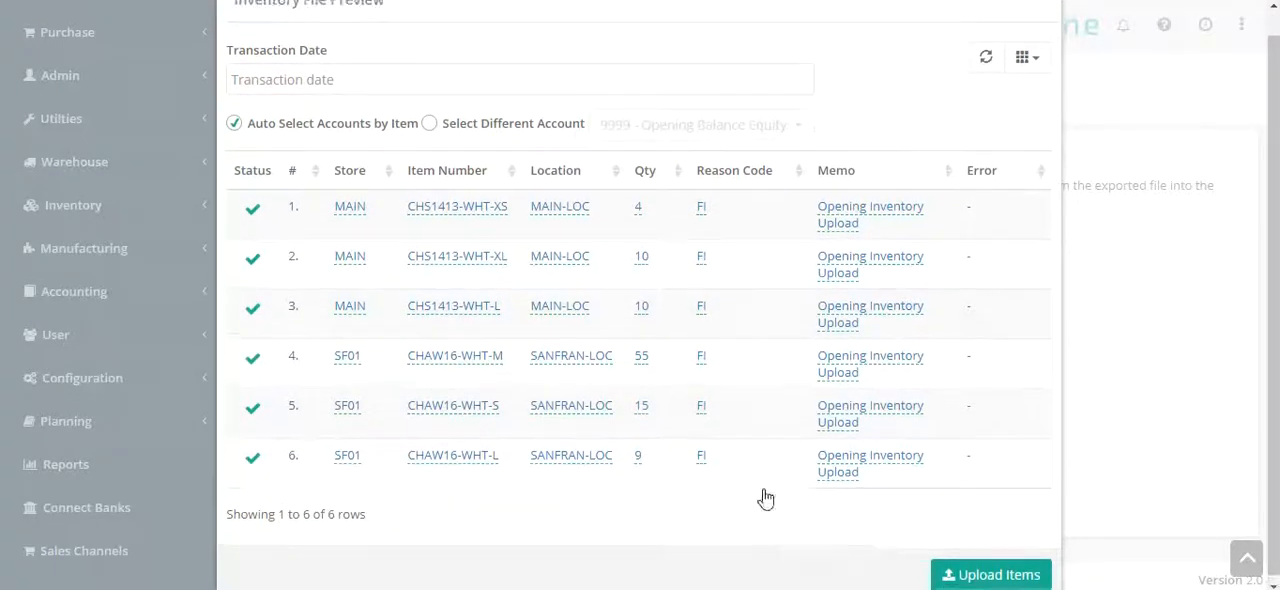
scroll(765, 498, up, 1)
click(299, 105)
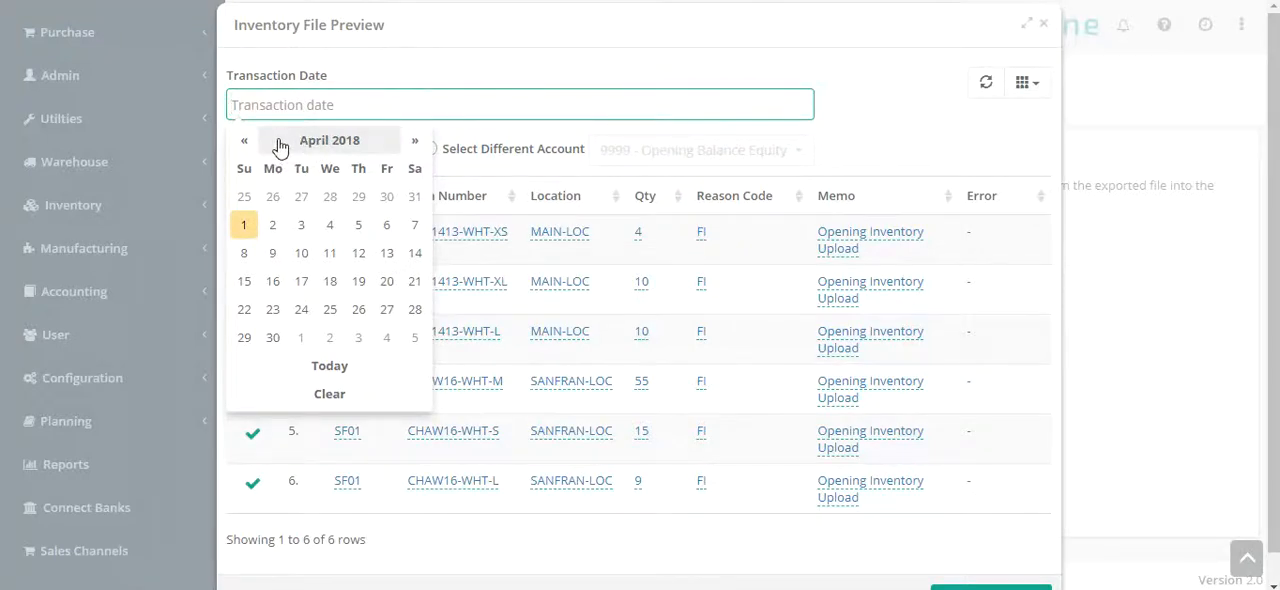
click(293, 145)
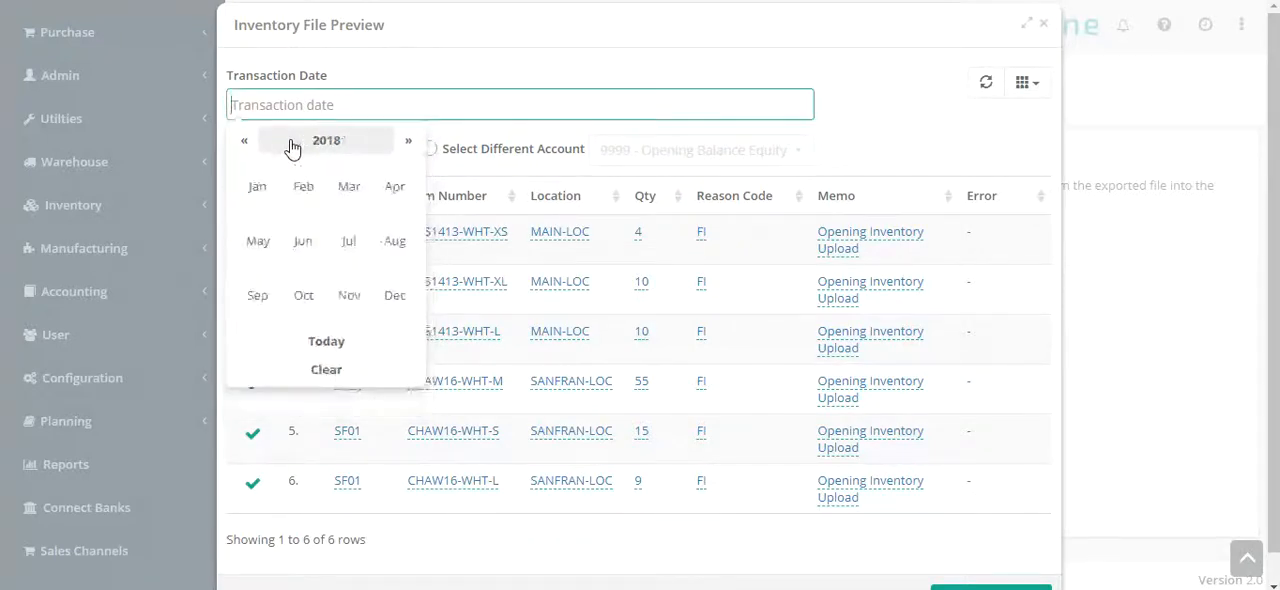
click(257, 183)
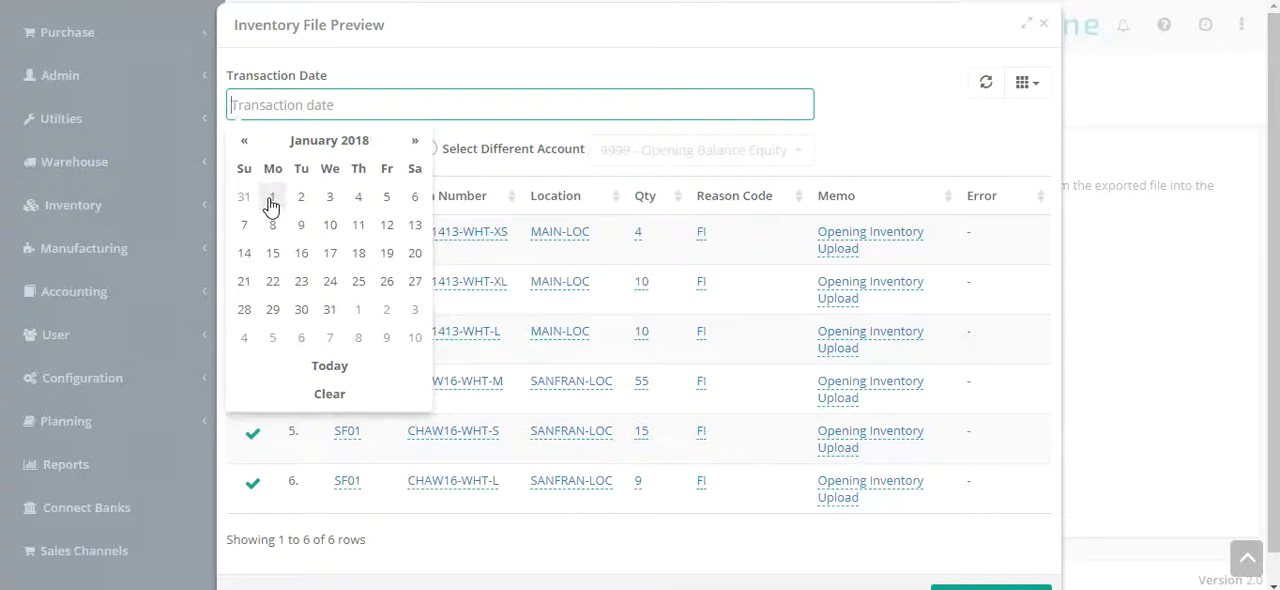
click(270, 199)
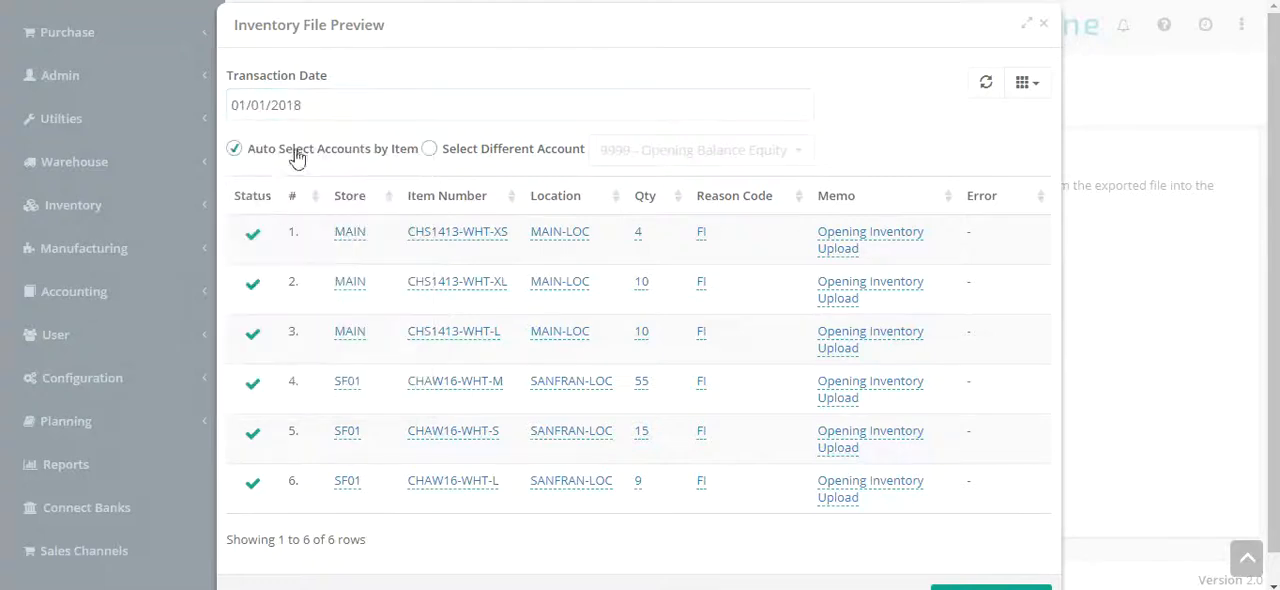
Choose a different account, 9999 - Opening Balance Equity, for the inventory instead of automatic selection by item, and upload the items
click(429, 149)
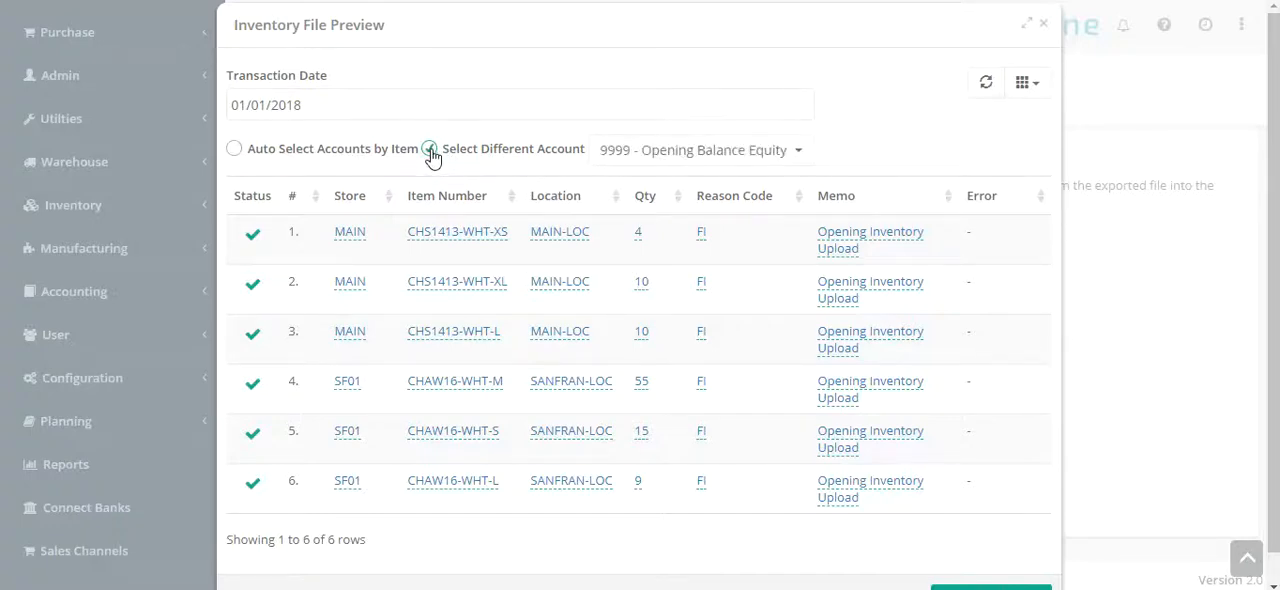
click(722, 153)
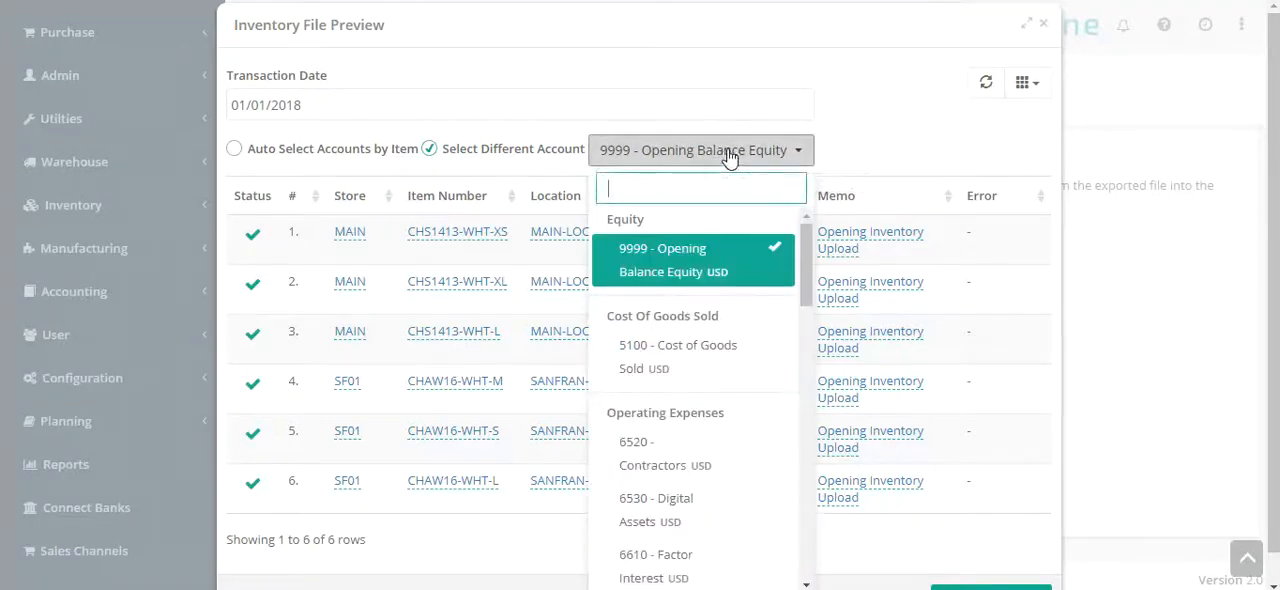
click(688, 262)
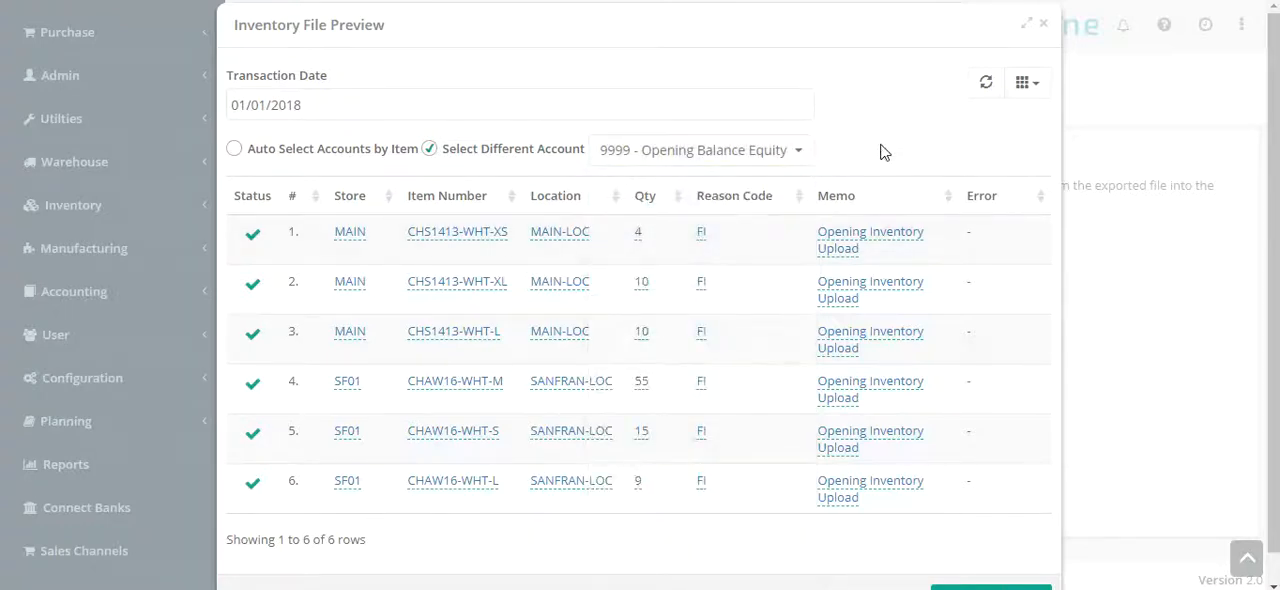
scroll(786, 446, down, 1)
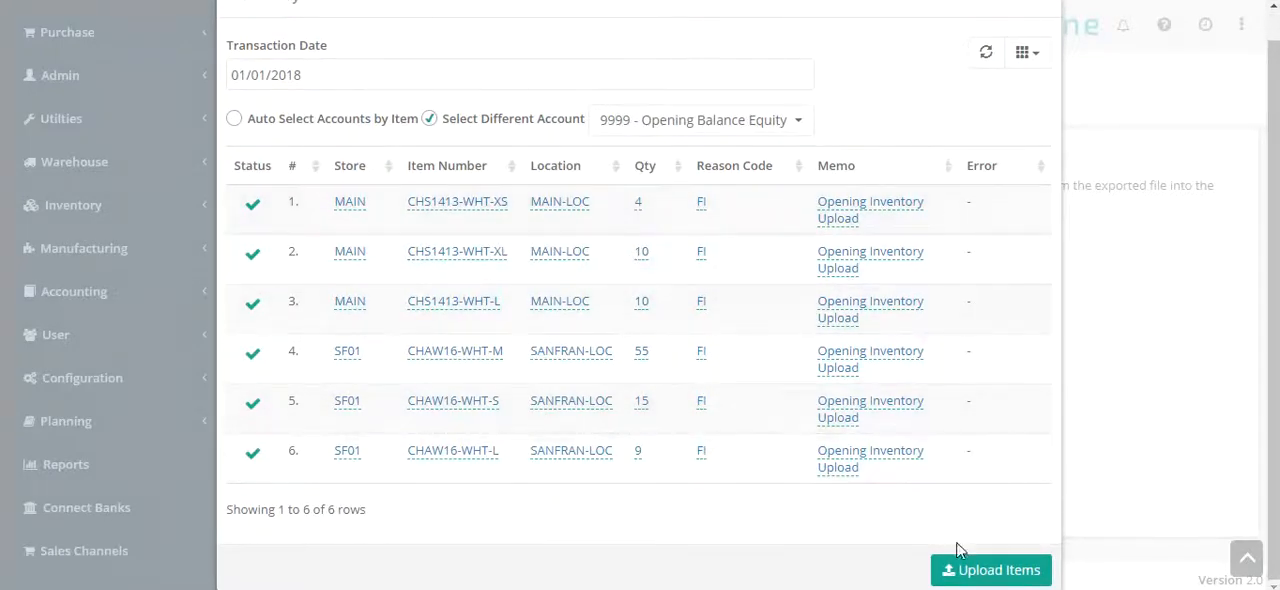
click(990, 570)
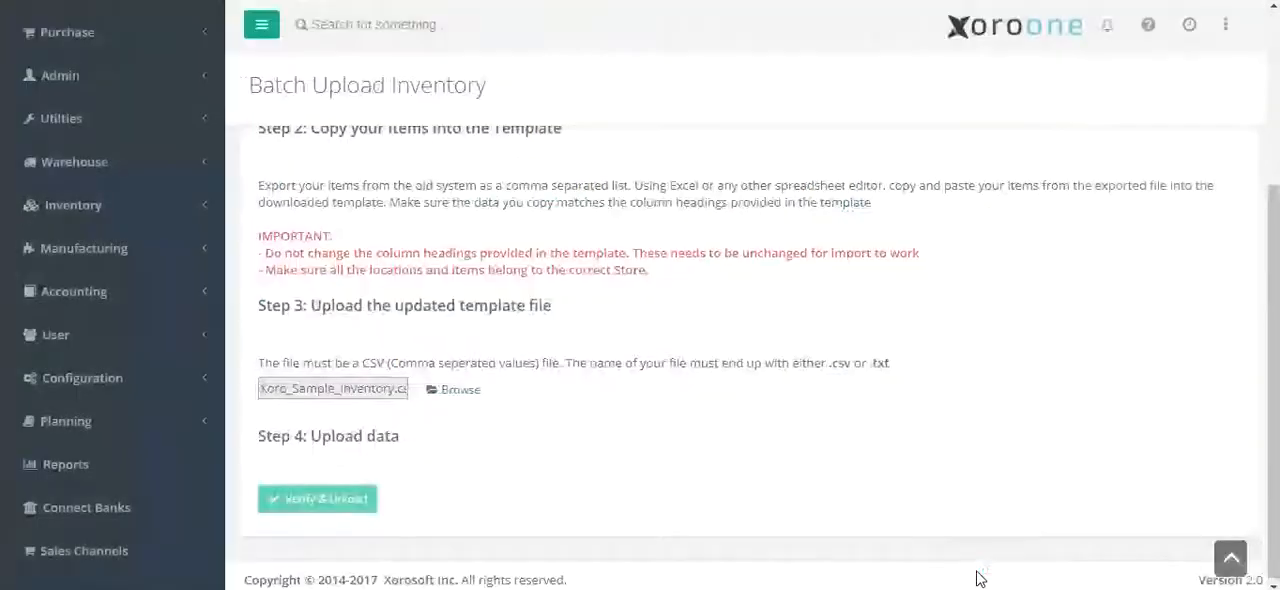
Download the error file for the inventory upload, save it under its suggested name and open it in Excel
scroll(1100, 560, down, 1)
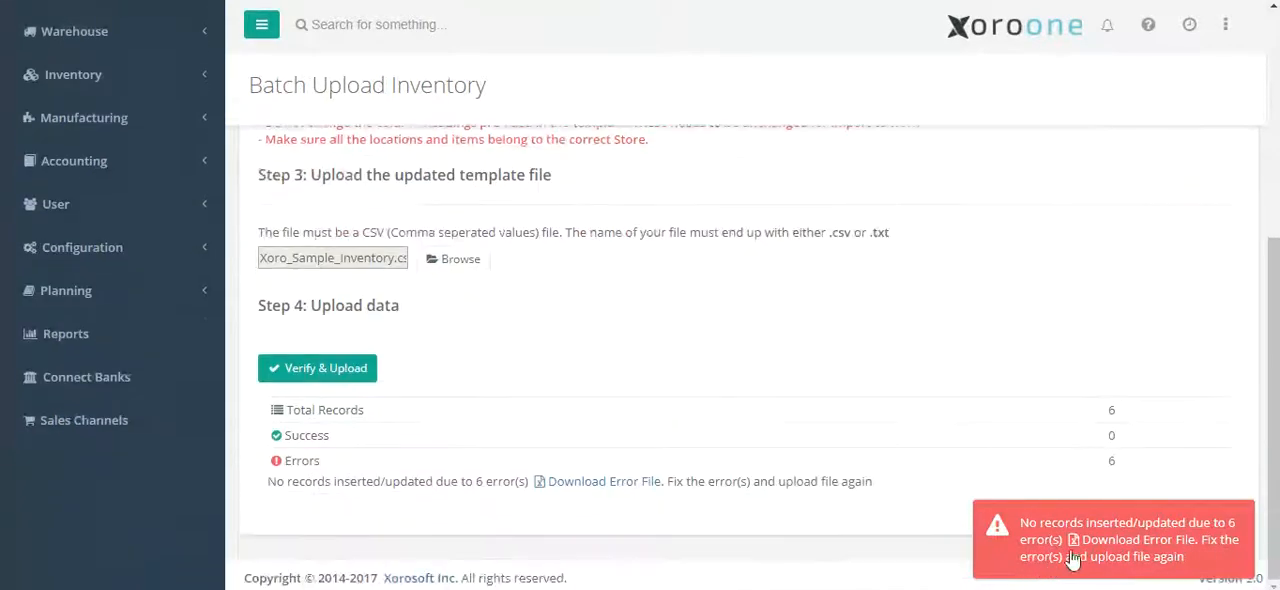
click(1133, 550)
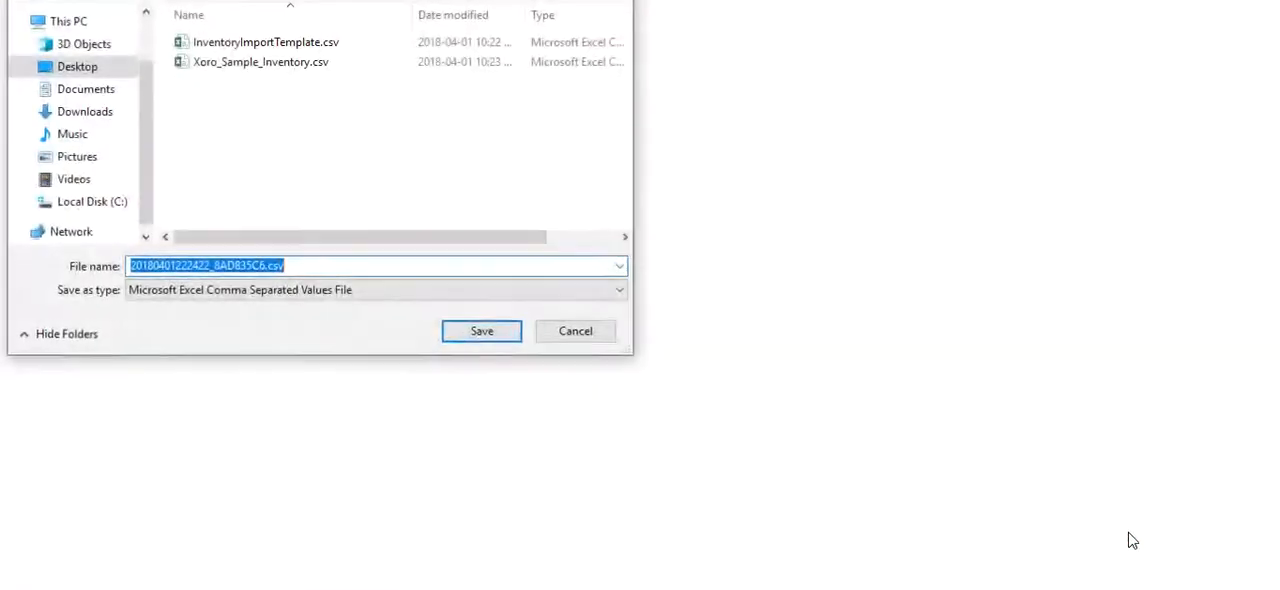
click(482, 333)
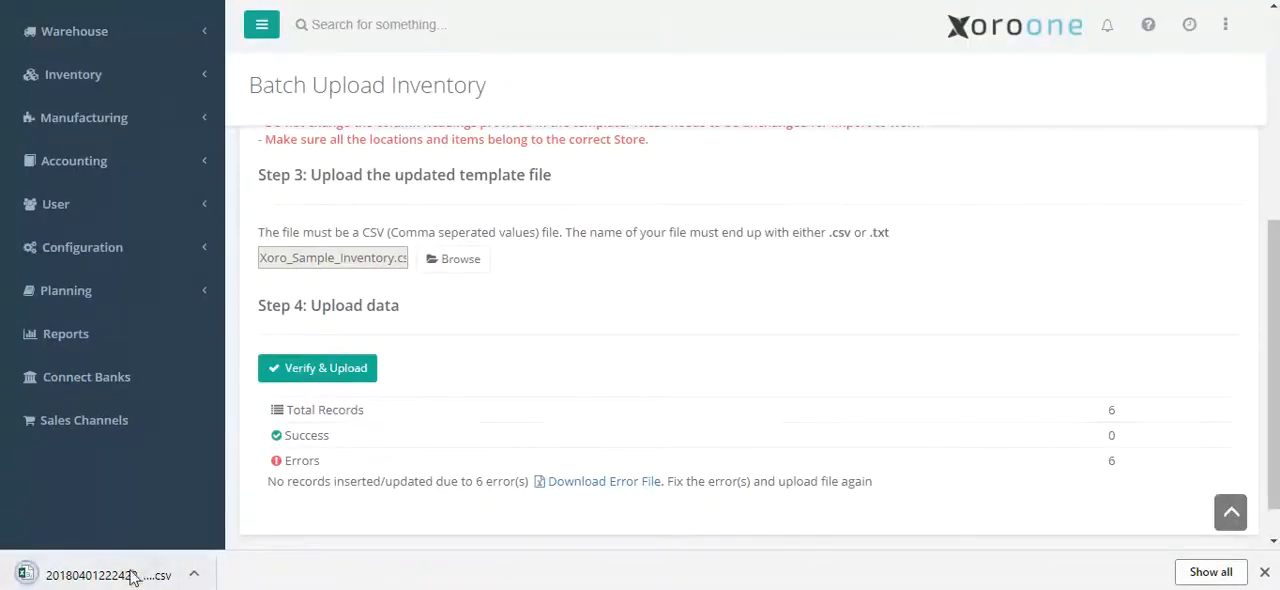
click(130, 578)
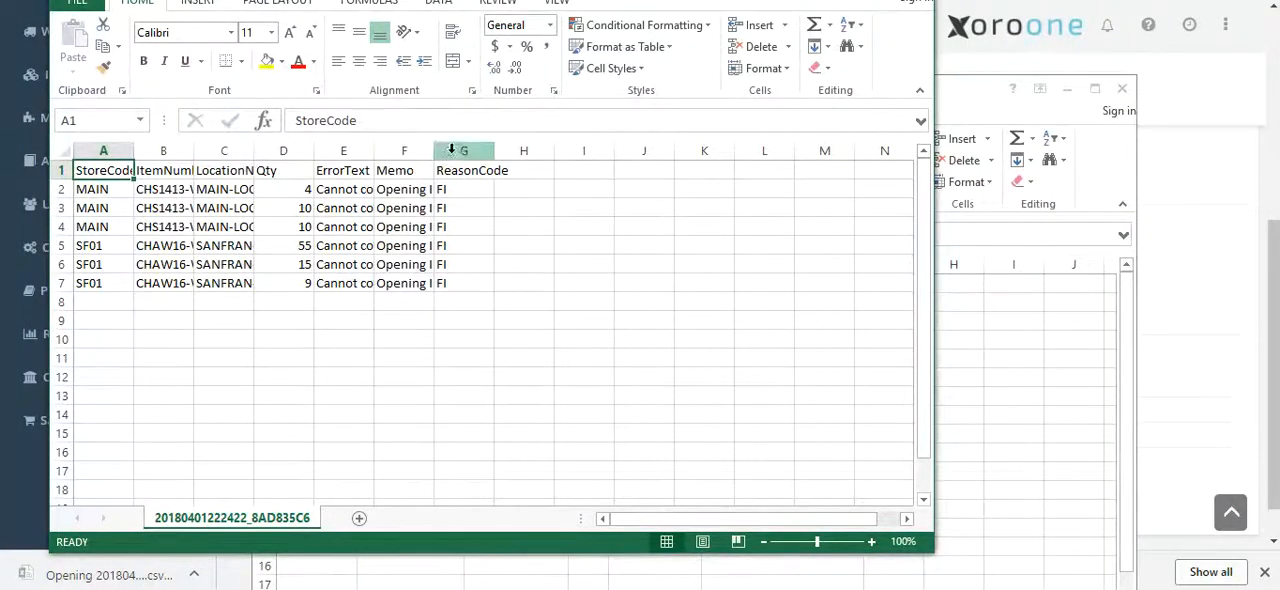
Widen the Memo and ErrorText columns to read the upload errors, then close the error file without saving changes
drag(433, 149, 480, 144)
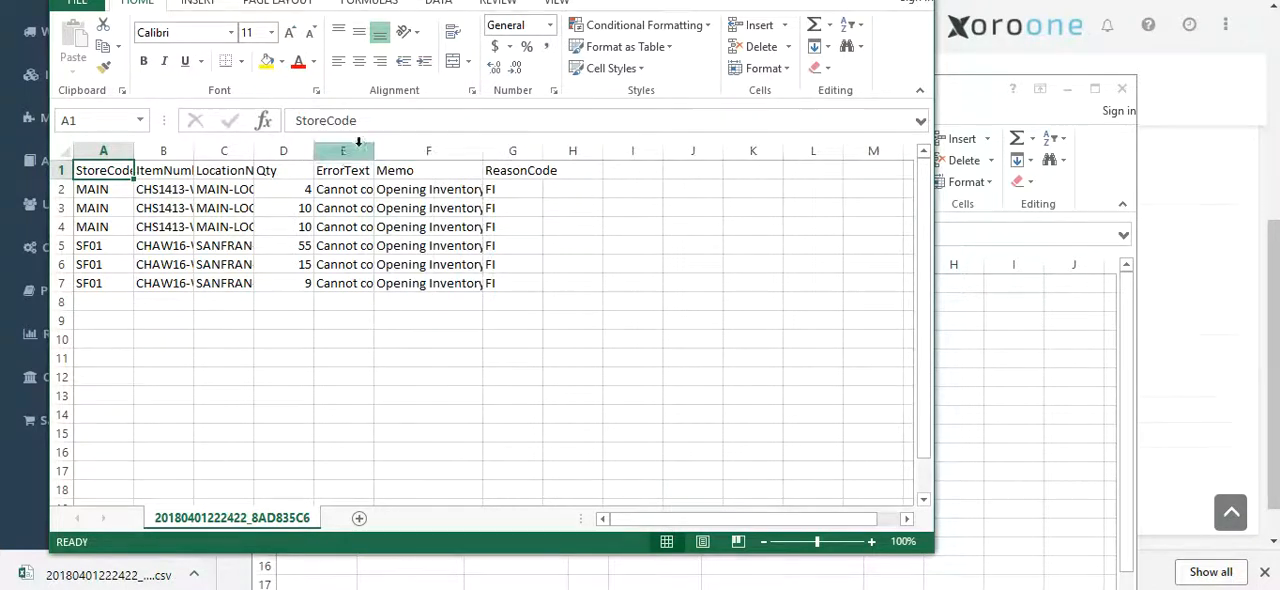
drag(374, 150, 718, 150)
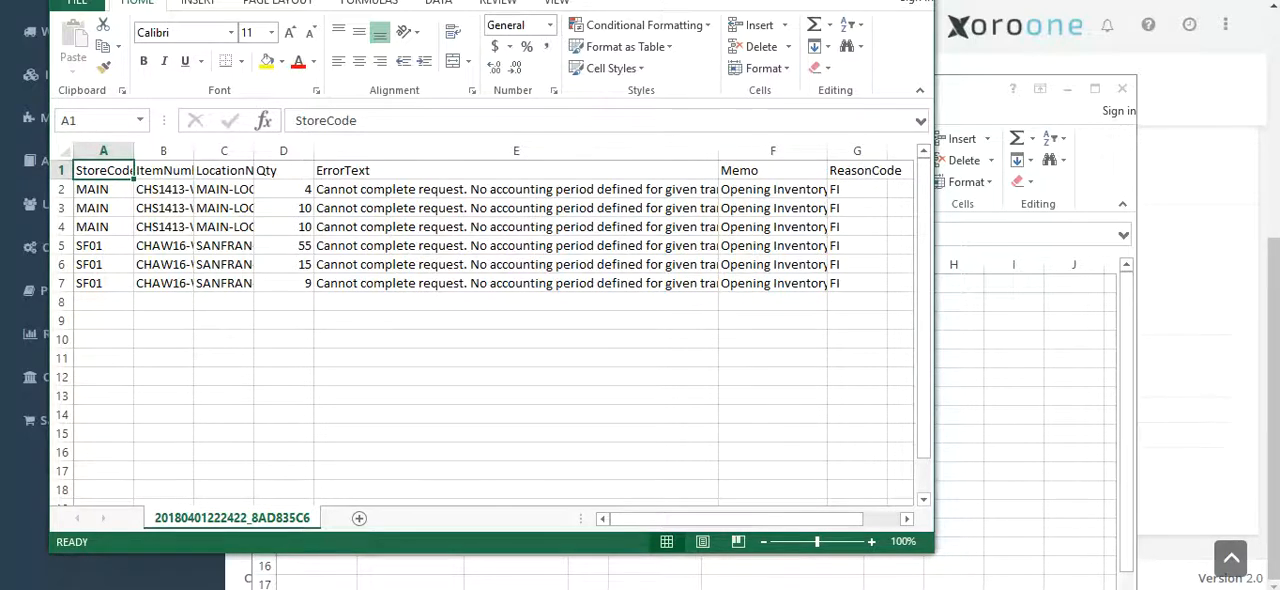
key(ctrl+w)
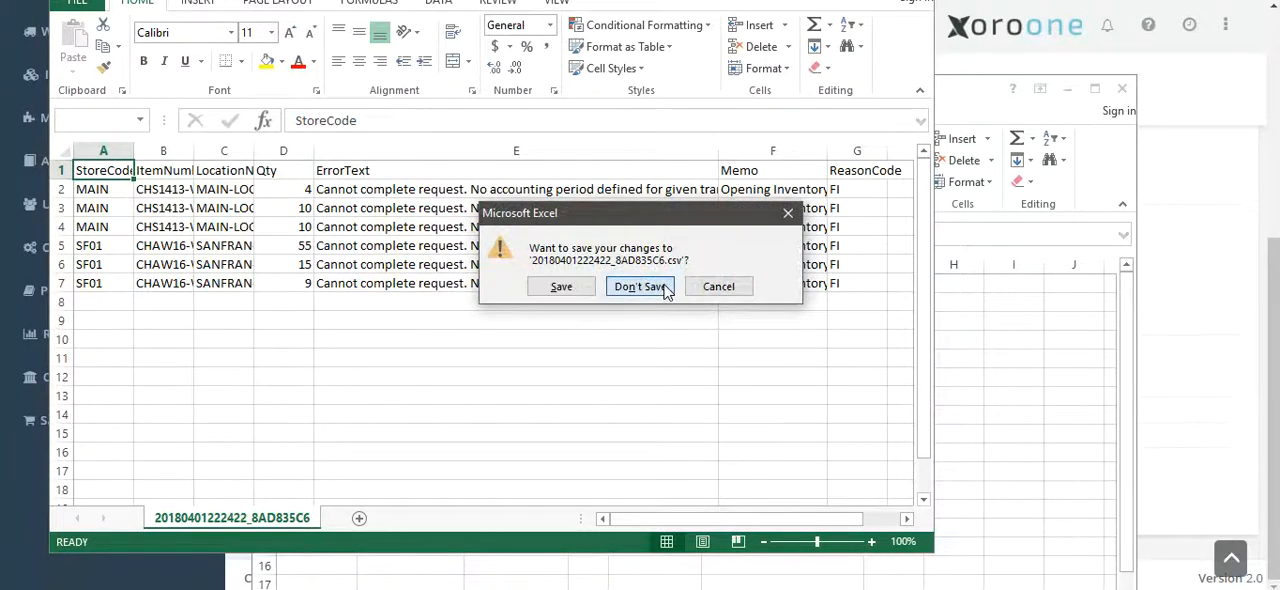
click(660, 288)
Return to Xoro One, search the navigation menu for "period" and open the Accounting Periods page
click(483, 31)
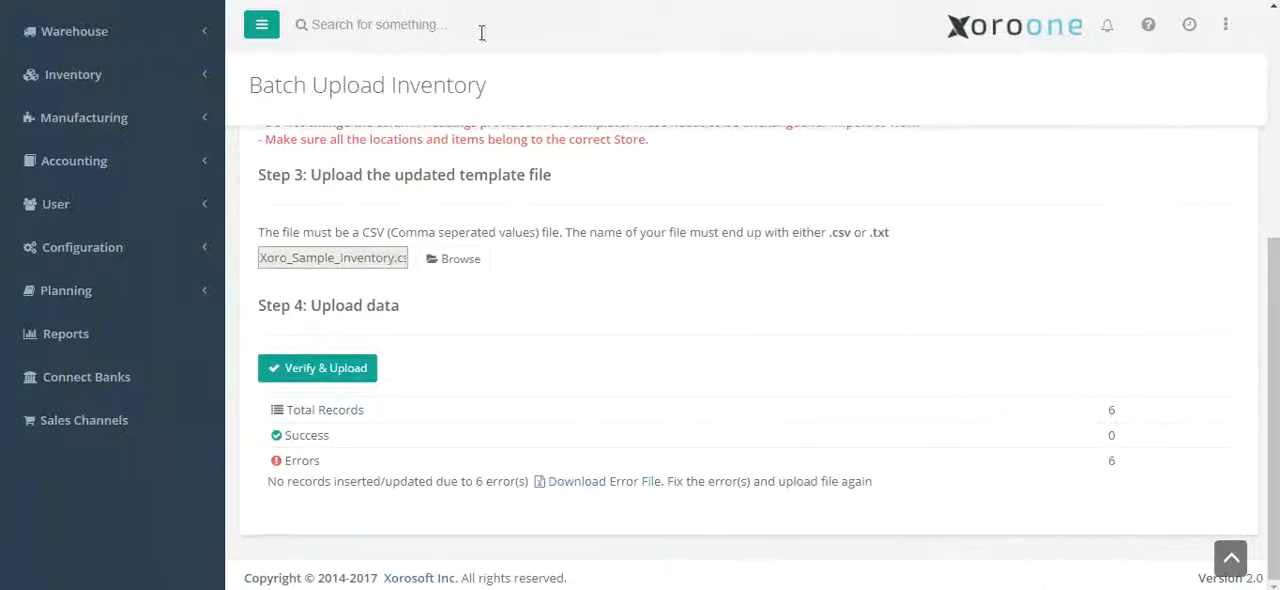
scroll(345, 106, up, 4)
click(214, 127)
text(period)
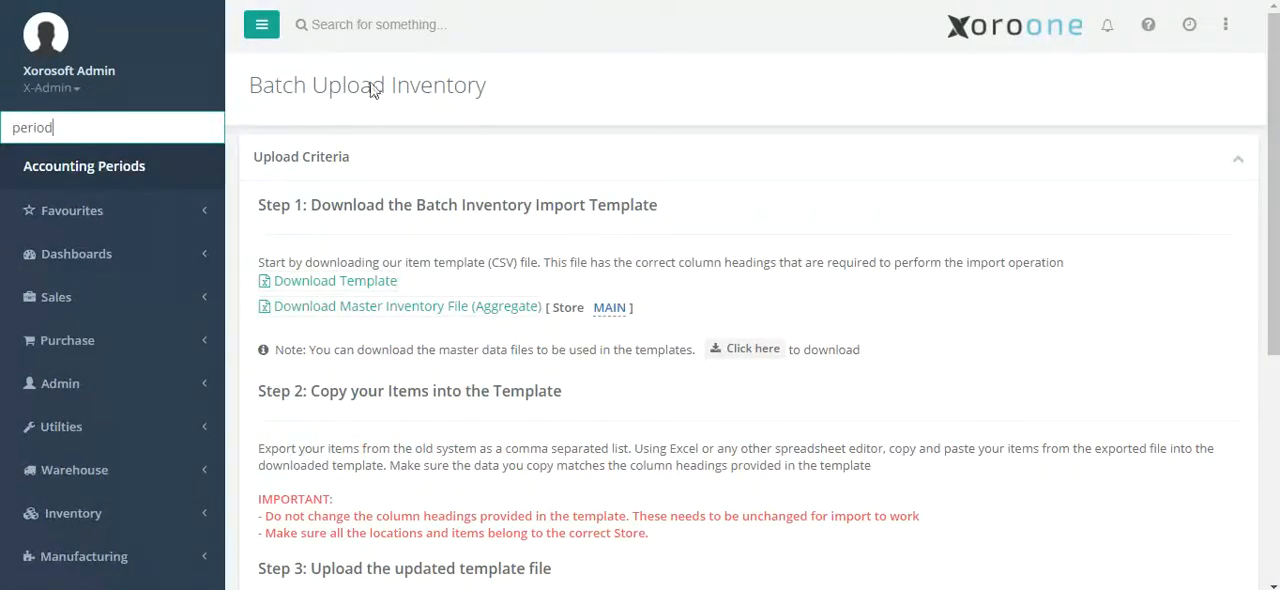
key(Return)
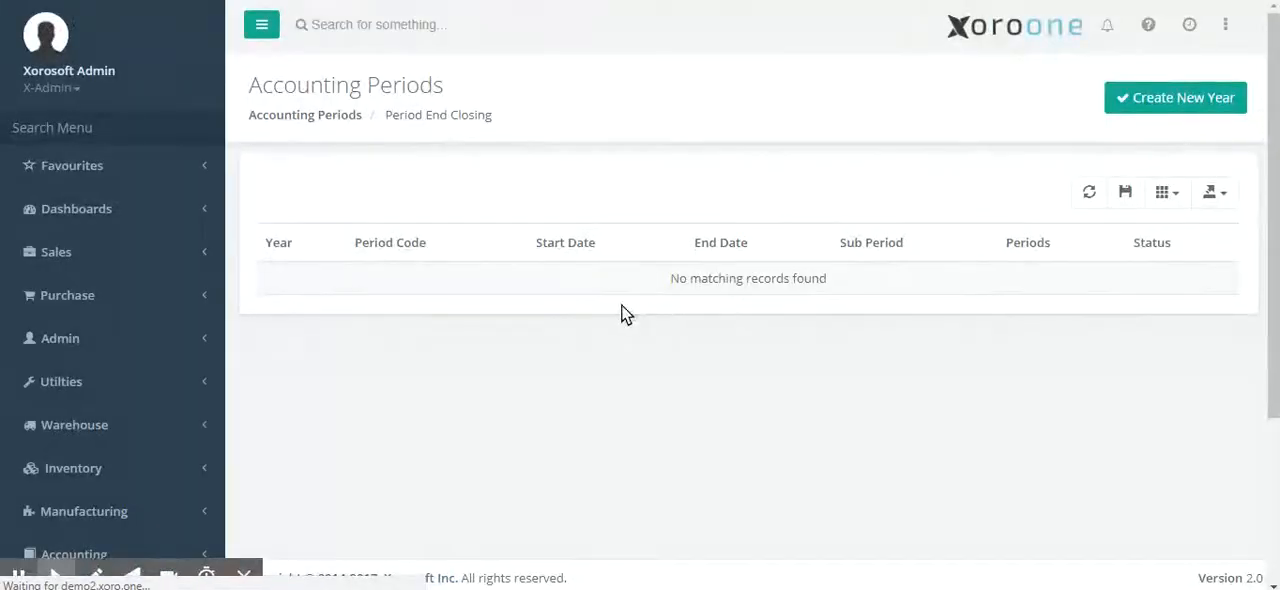
Begin a new accounting year, entering 2018 as the fiscal year and choosing Months as the sub-period
click(1122, 104)
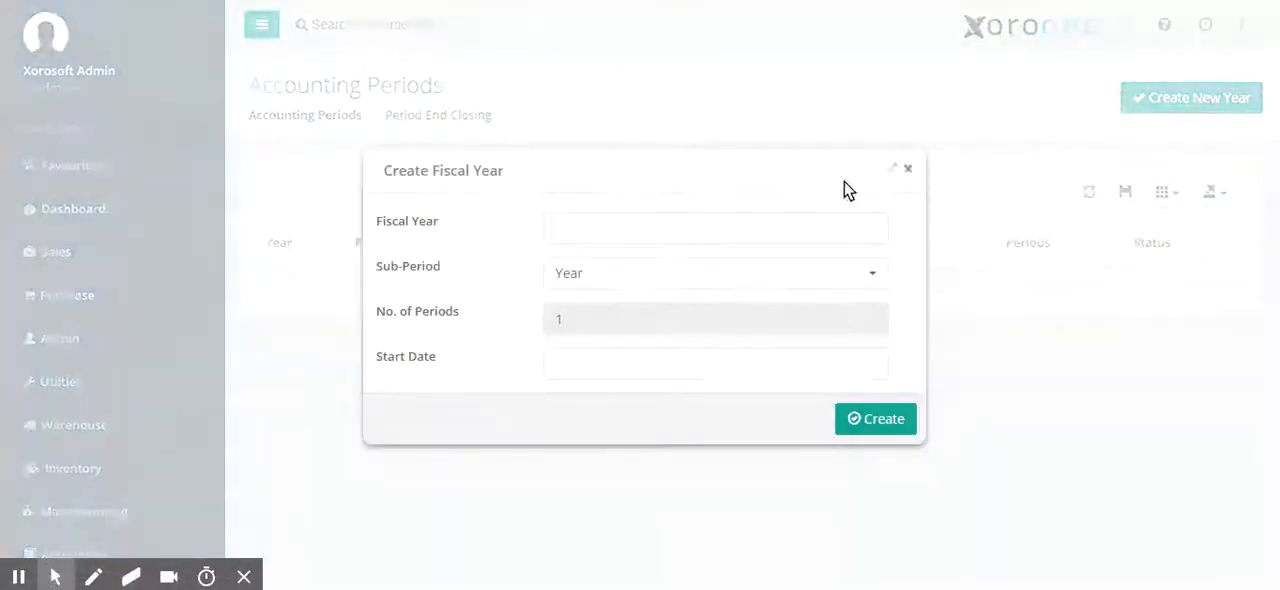
click(600, 229)
click(619, 176)
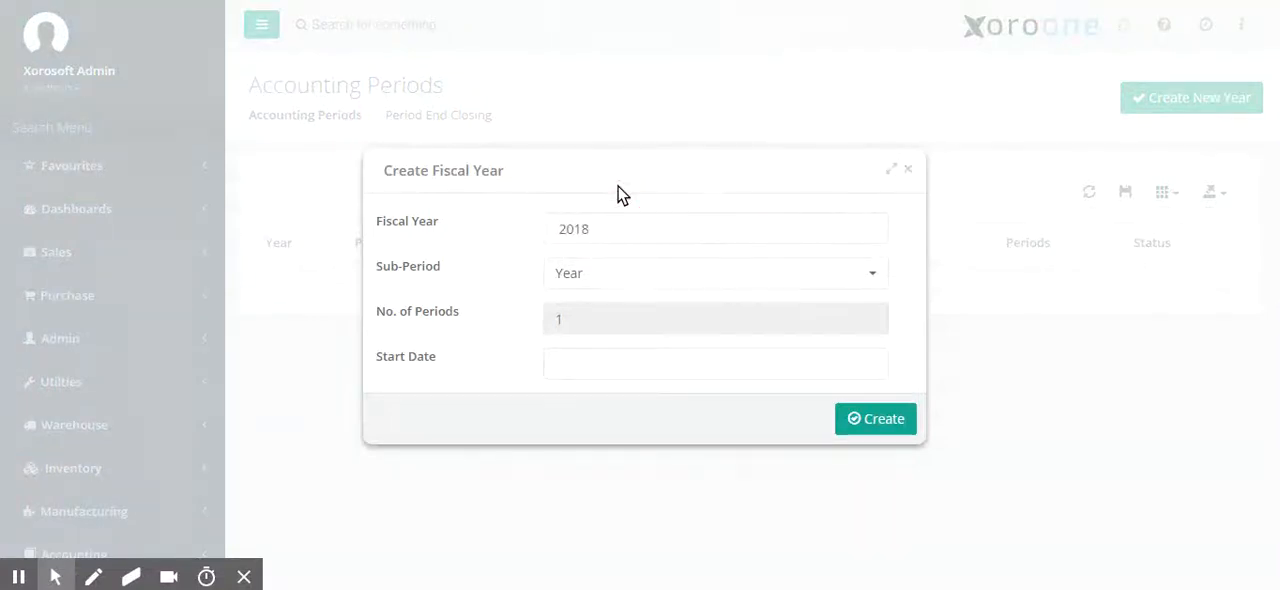
click(600, 277)
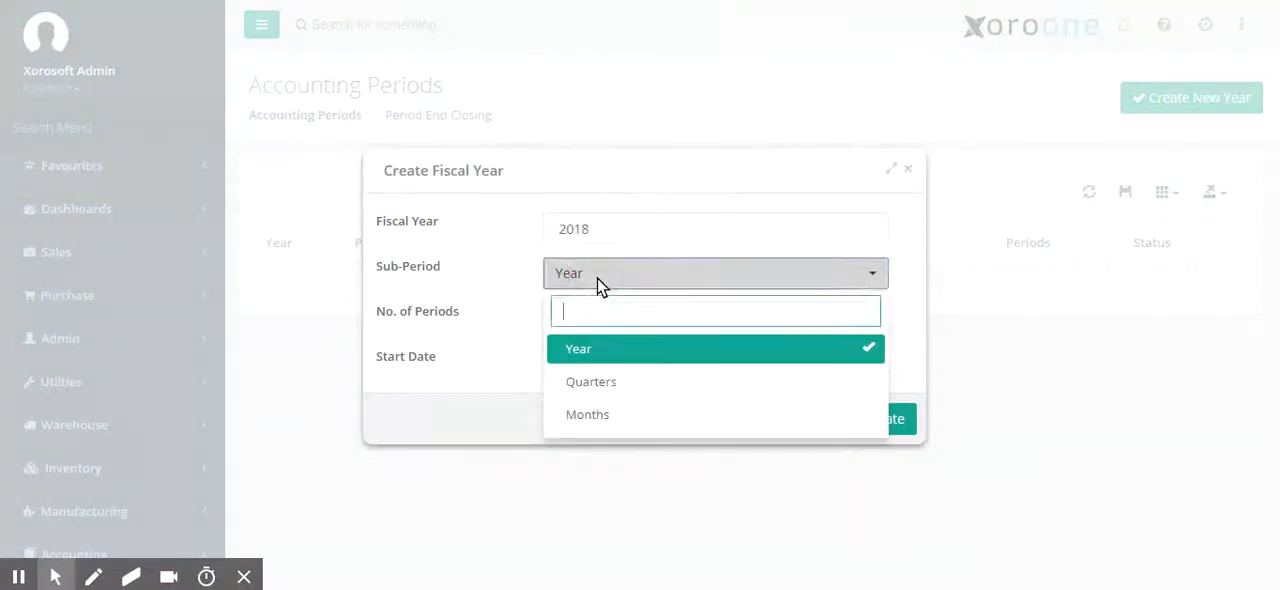
click(612, 416)
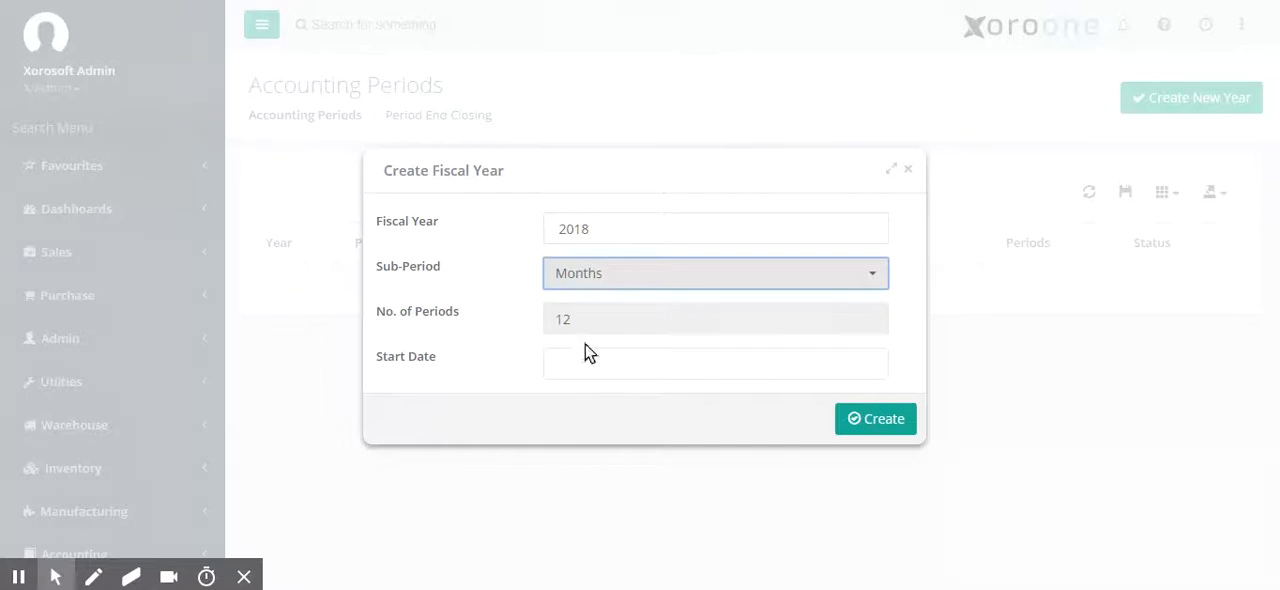
Set the fiscal year's start date to 01/01/2018 and create the year
click(576, 357)
click(614, 77)
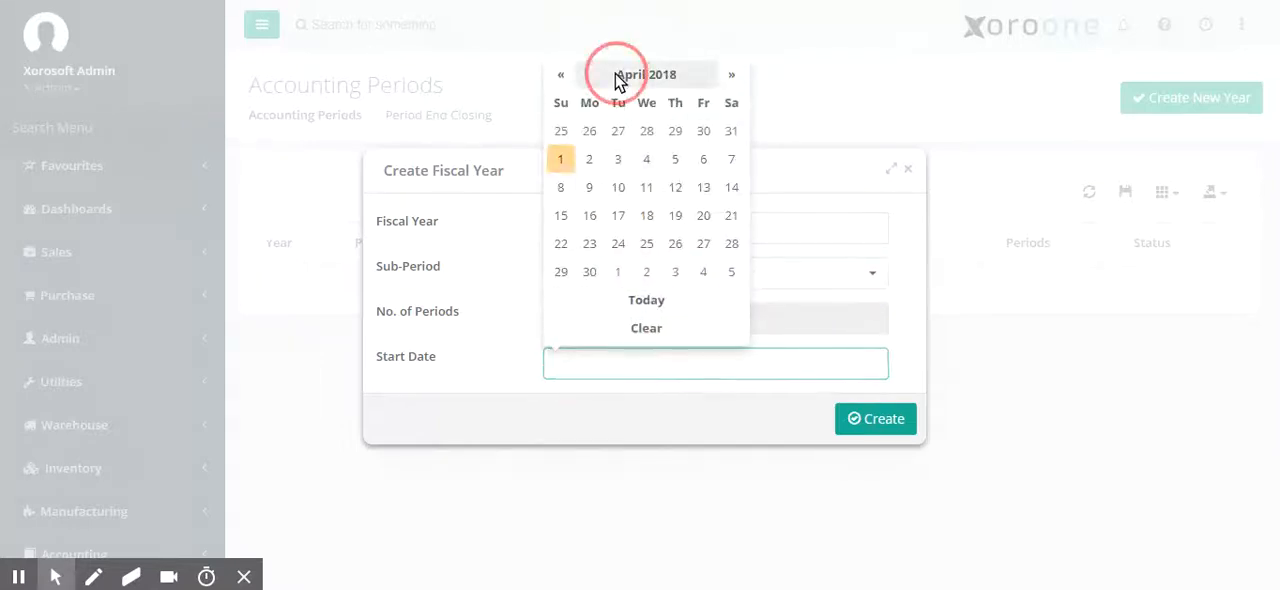
click(573, 142)
click(590, 131)
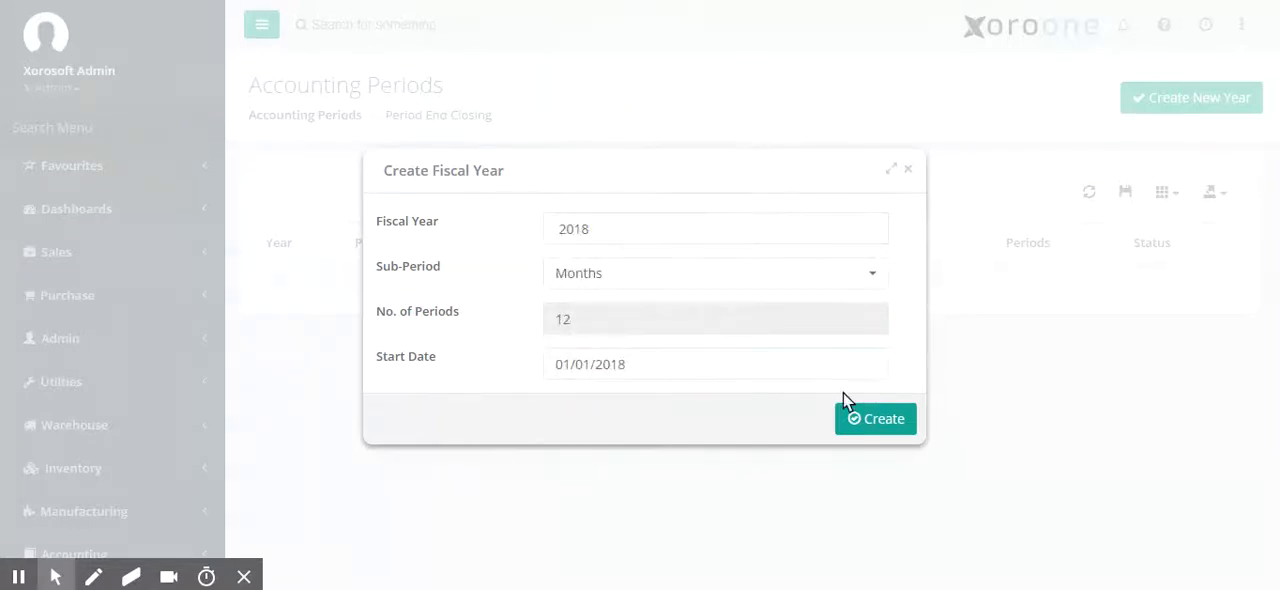
click(866, 420)
click(585, 432)
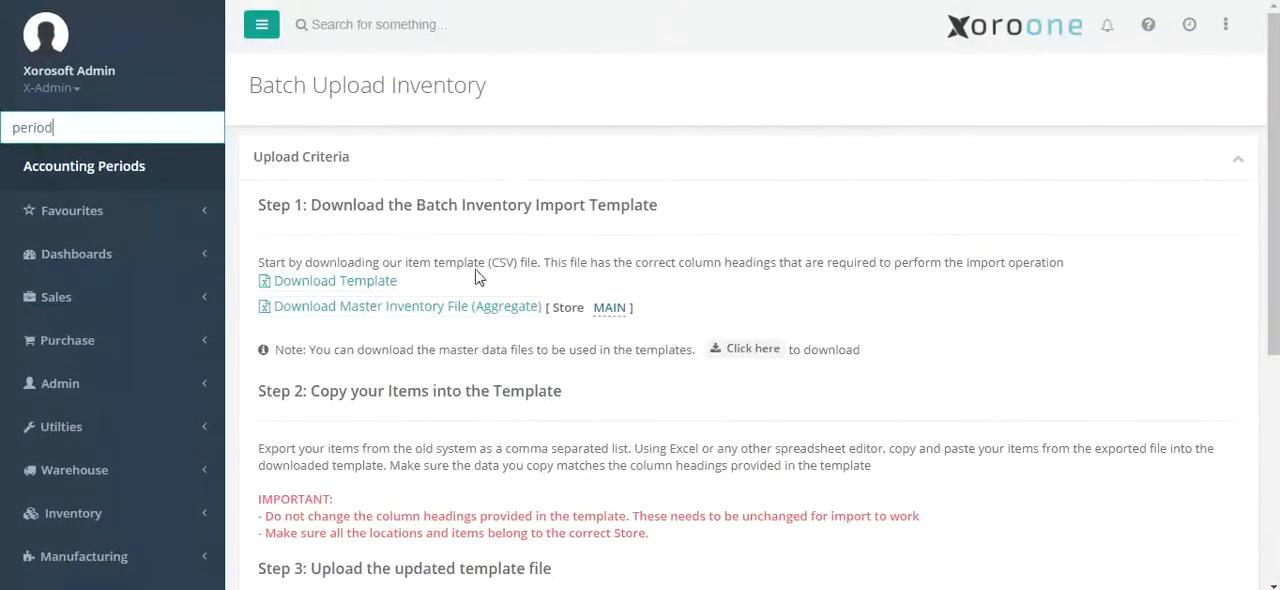
On the Batch Upload Inventory page, verify Xoro_Sample_Inventory.csv again and upload the previewed items
scroll(478, 275, down, 5)
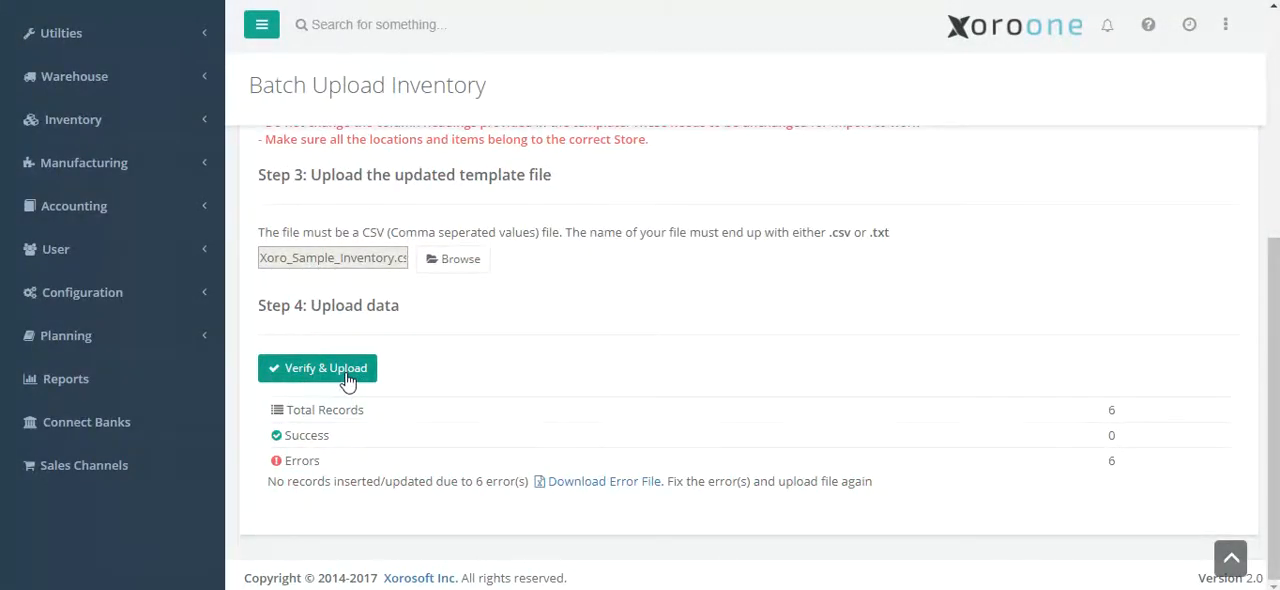
click(326, 368)
scroll(557, 423, down, 1)
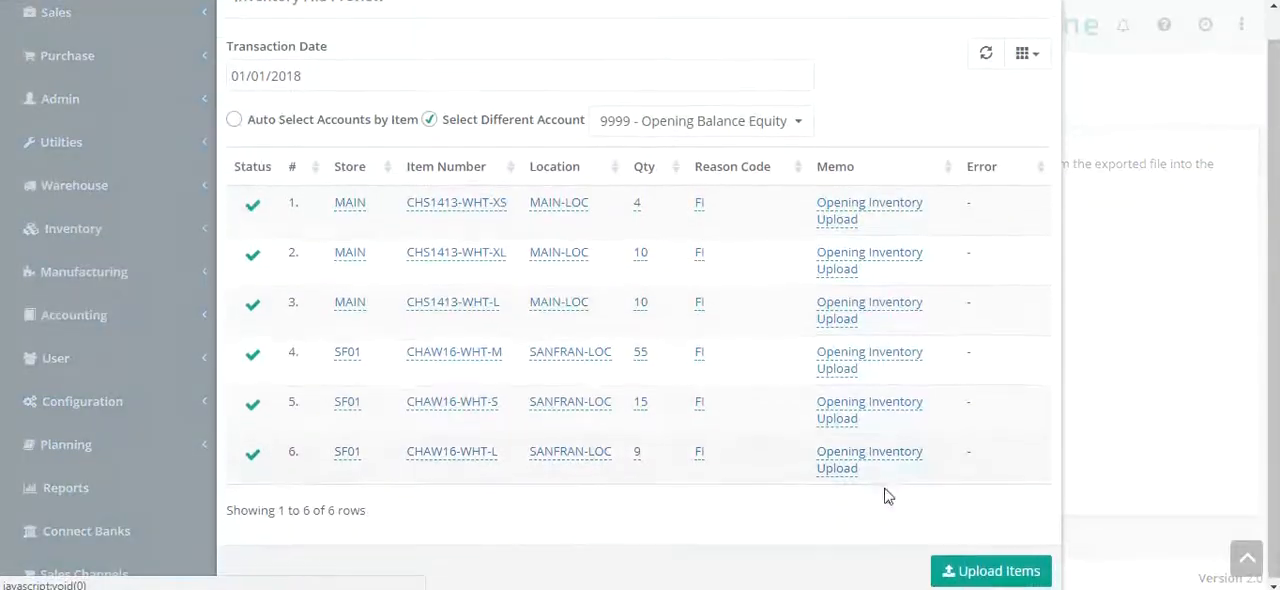
click(977, 572)
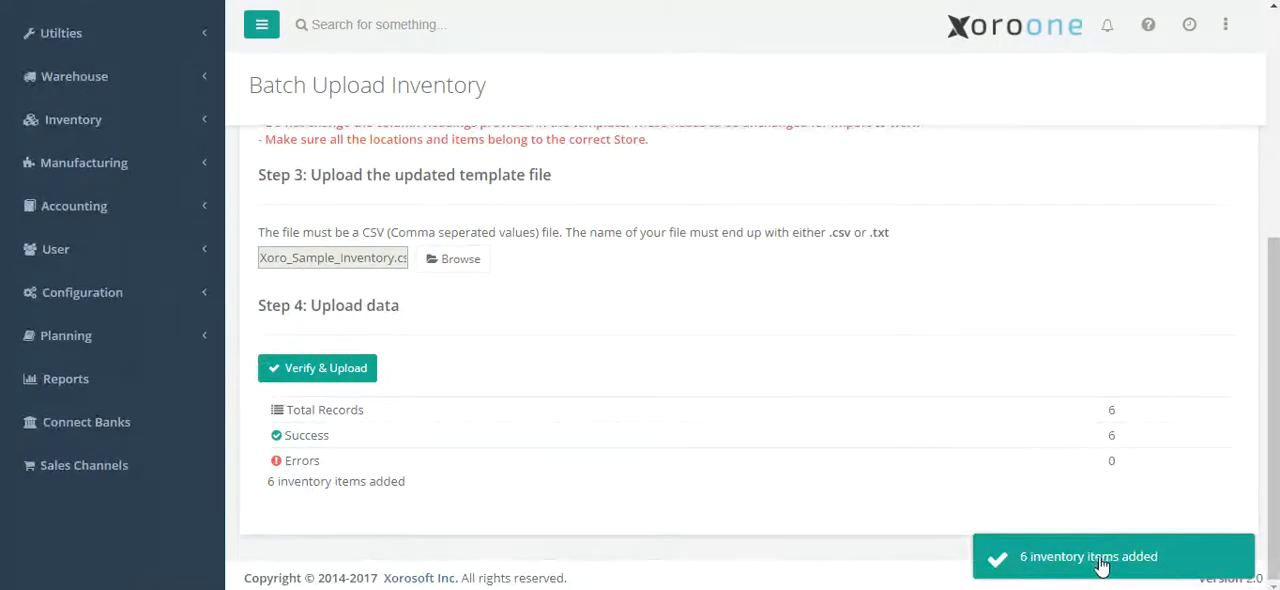